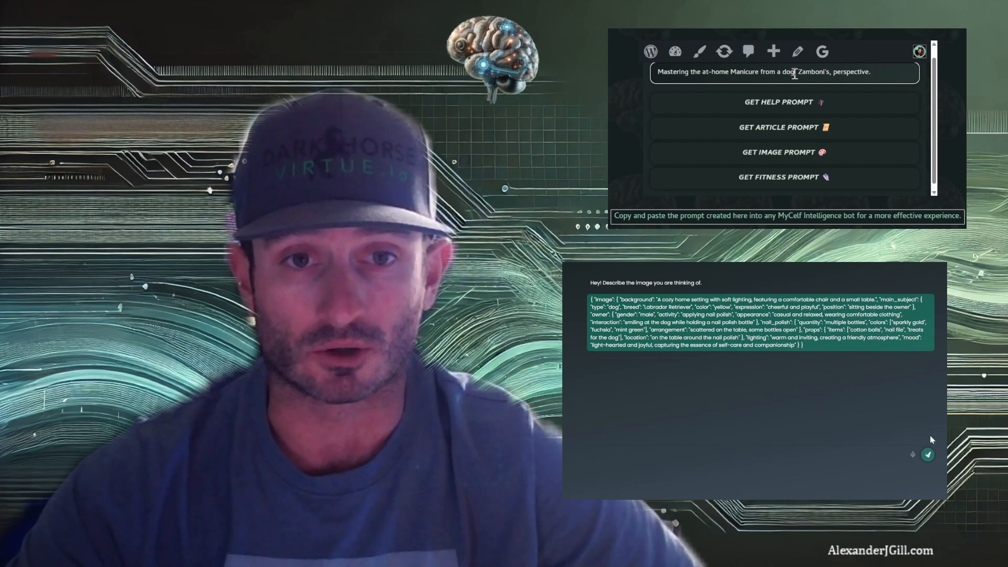
left_click_drag(794, 74, 782, 74)
type("yellow lab")
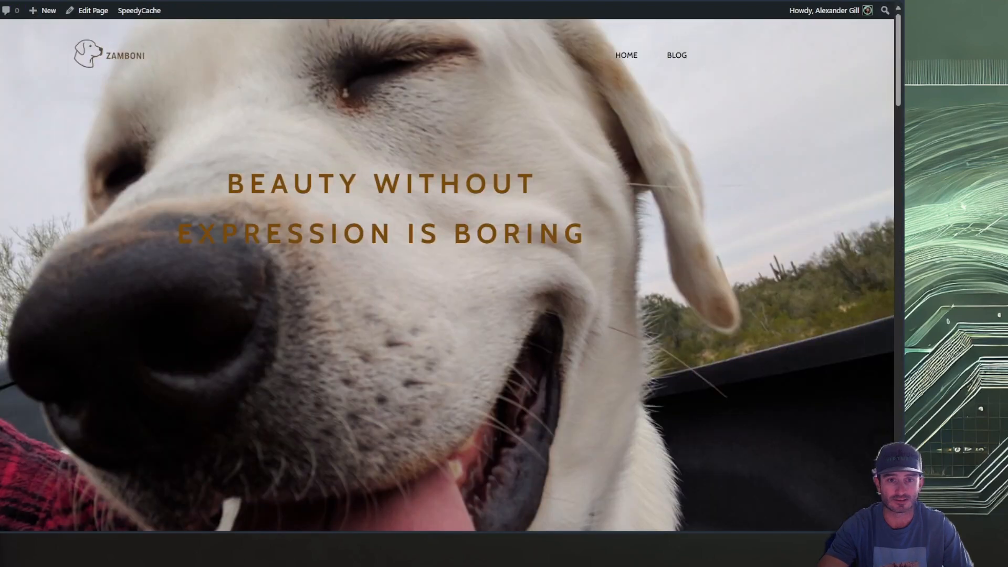
Open the post "Zamboni's Paw-some Guide to Creating Your Own Scent!" from the homepage's blog section and look through its content
scroll(449, 282, "down", 10)
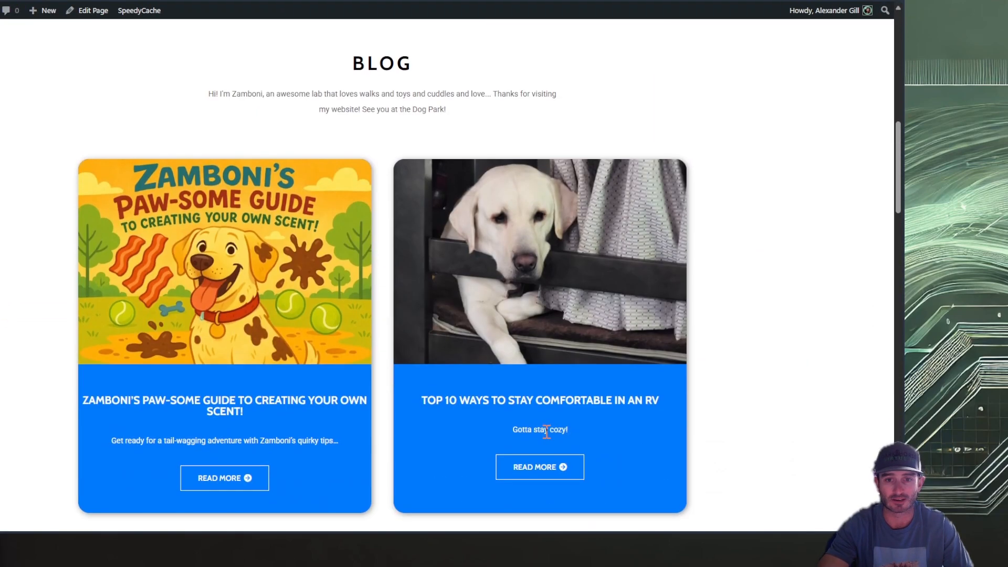
scroll(544, 430, "up", 8)
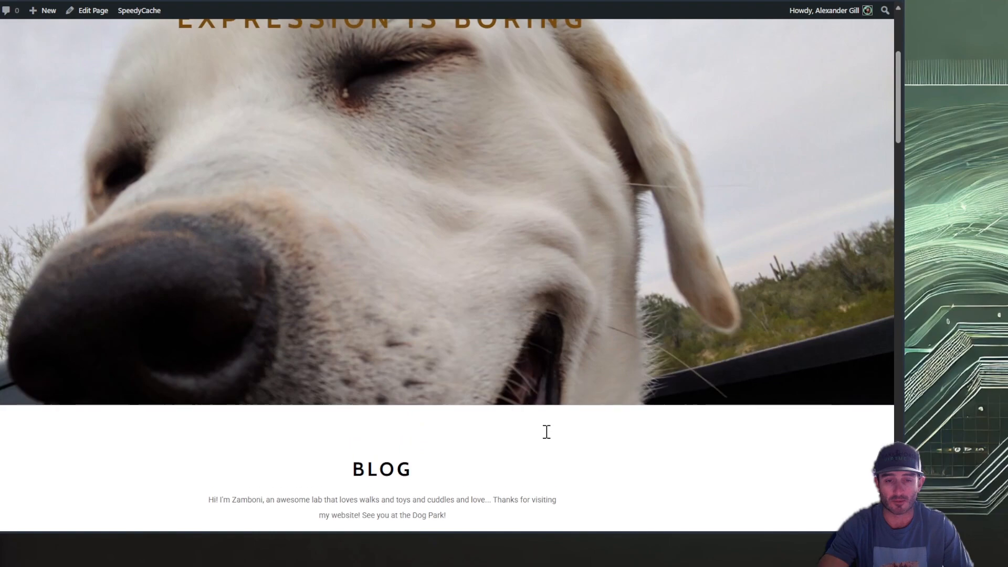
scroll(389, 445, "down", 7)
scroll(221, 342, "down", 3)
scroll(225, 322, "up", 2)
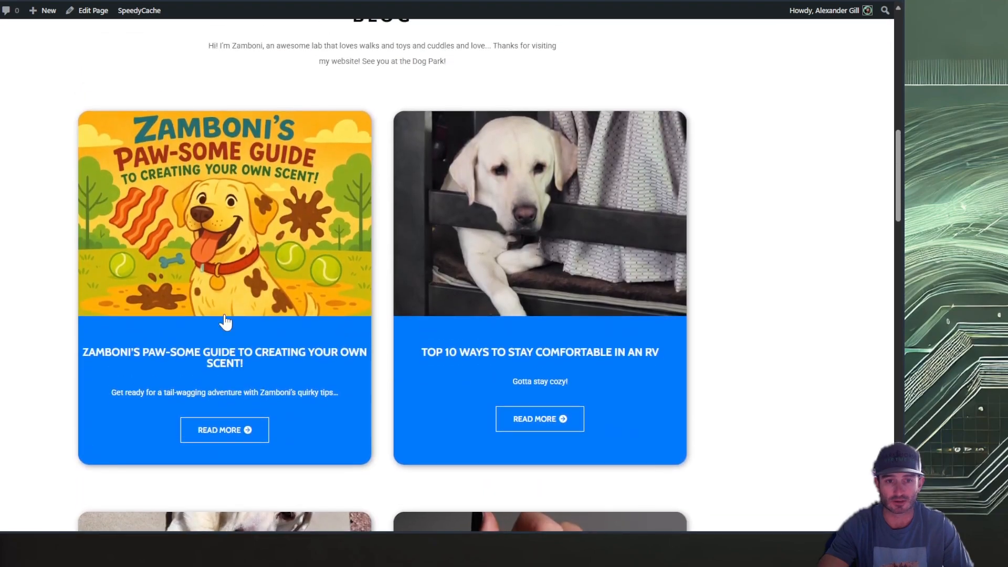
left_click(221, 265)
scroll(680, 417, "down", 9)
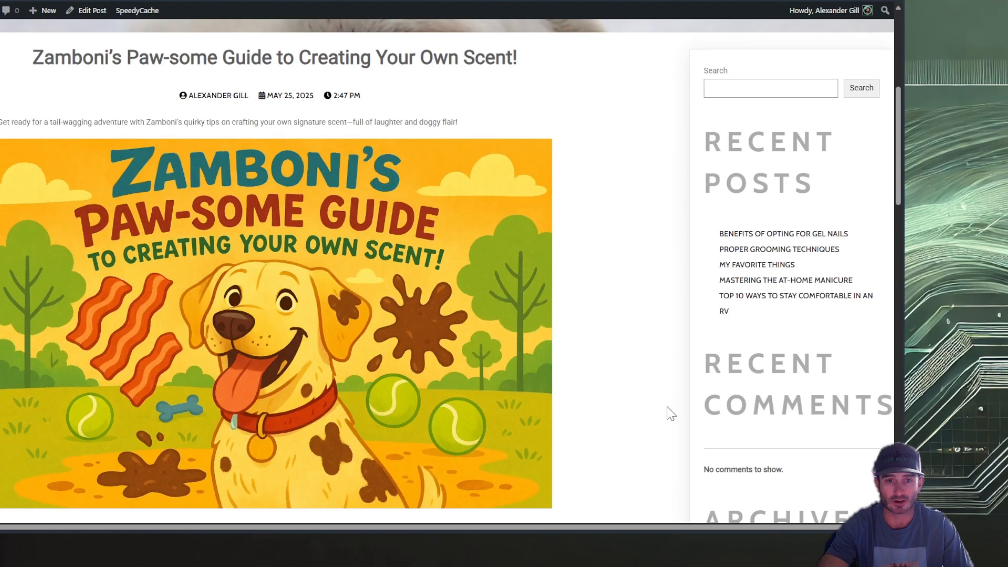
scroll(279, 348, "down", 9)
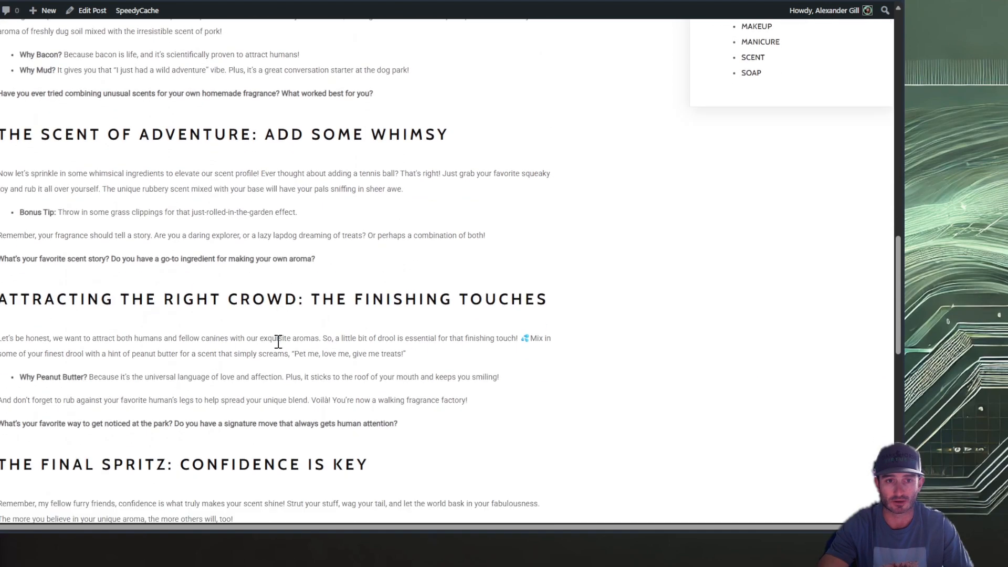
scroll(278, 341, "up", 18)
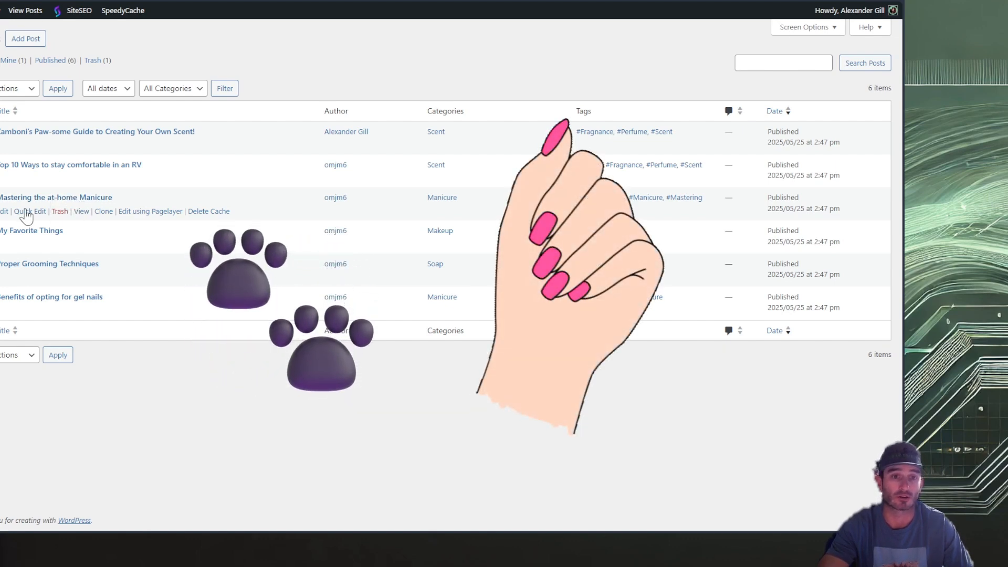
Open the "Mastering the at-home Manicure" post for editing and copy its title
left_click(4, 212)
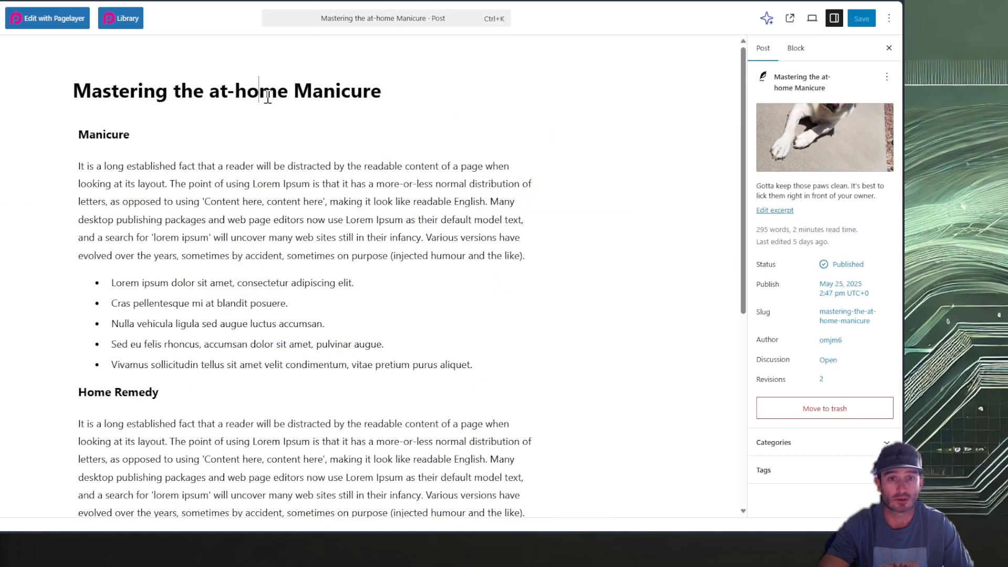
triple_click(267, 96)
key("ctrl+c")
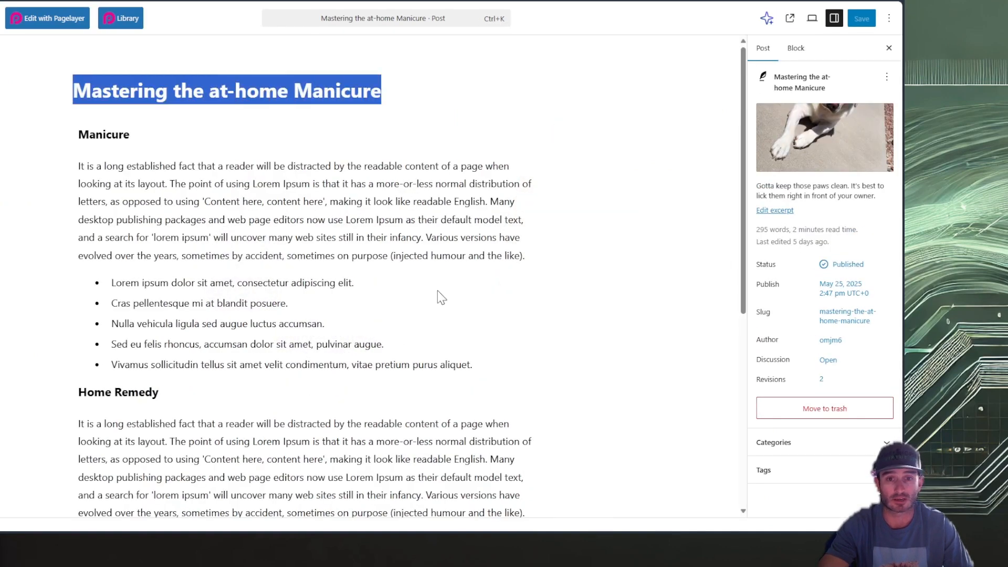
scroll(339, 394, "down", 6)
scroll(341, 397, "up", 6)
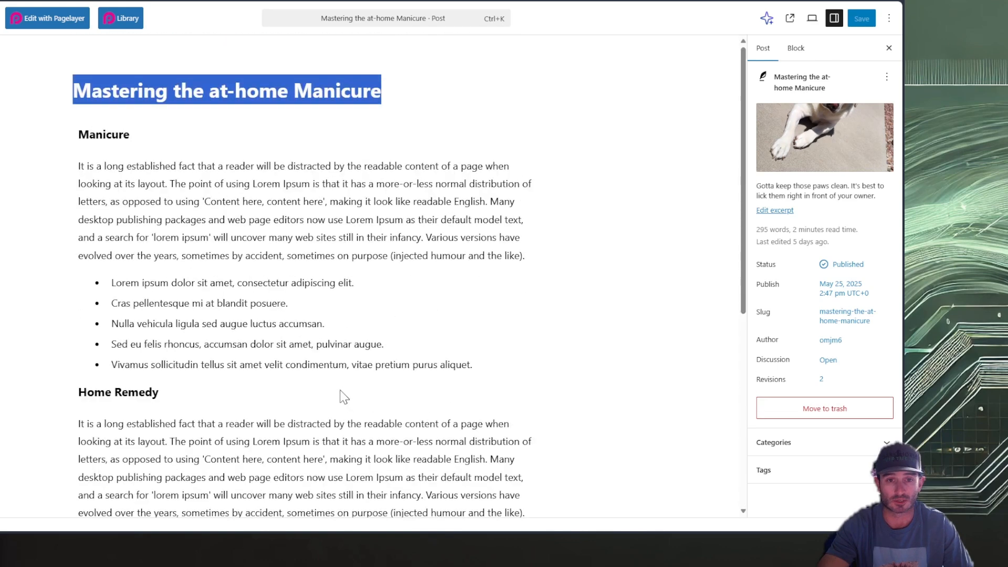
scroll(283, 371, "down", 6)
scroll(378, 342, "up", 6)
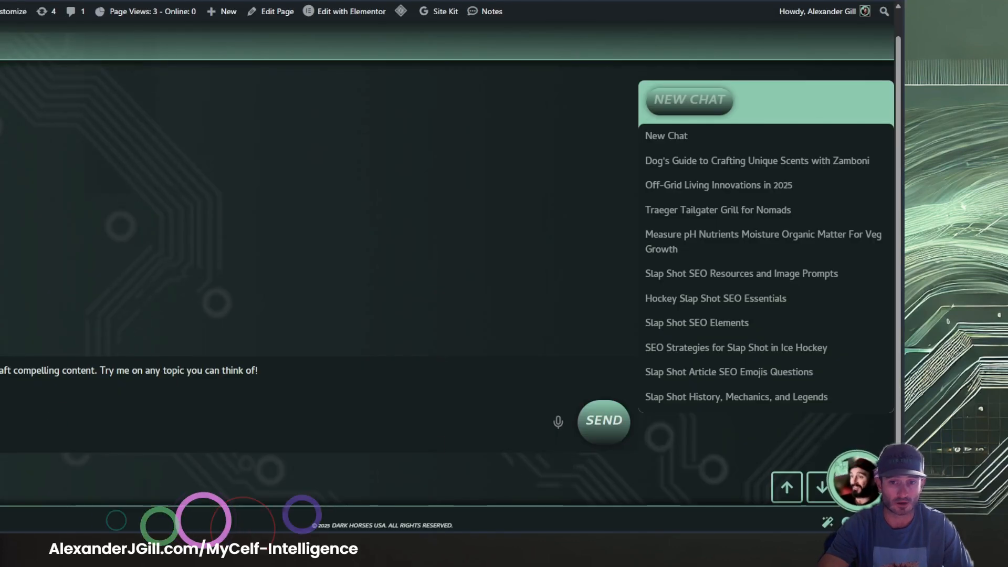
Open the AI Prompt Engineer and enter the topic "Mastering the at-home Manicure from a dog, Zamboni's, perspective."
left_click(828, 523)
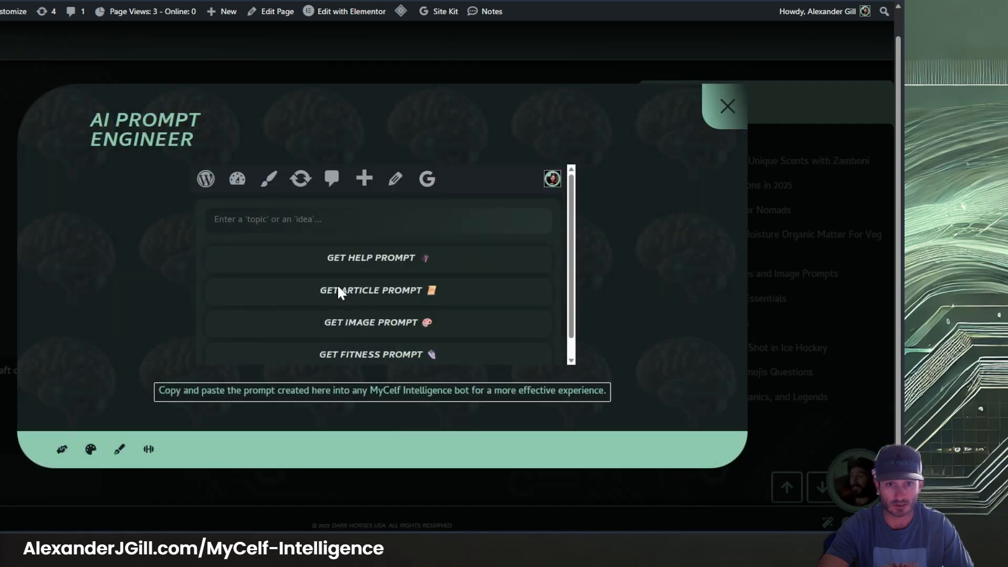
scroll(346, 286, "down", 1)
scroll(458, 298, "up", 1)
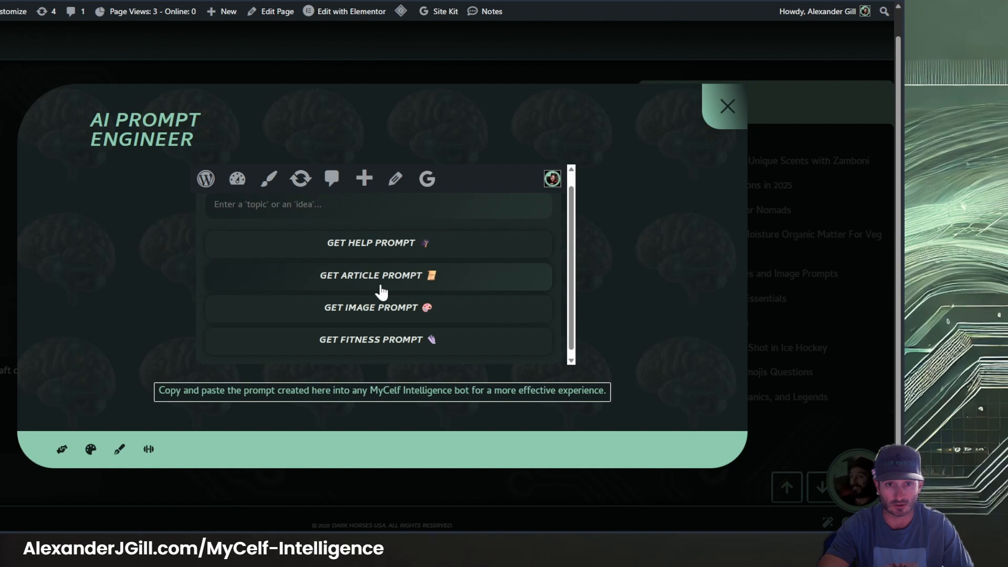
left_click(329, 209)
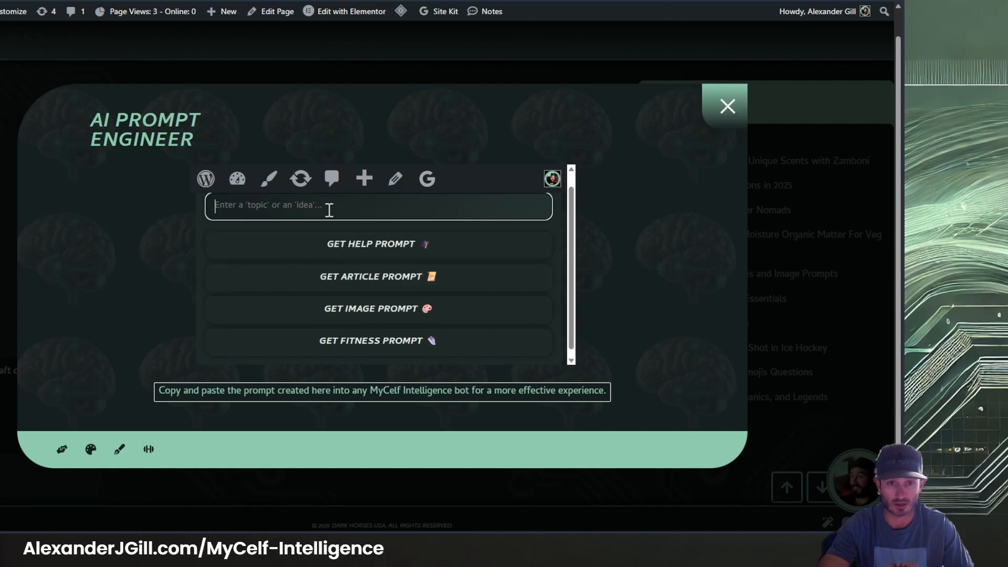
key("ctrl+v")
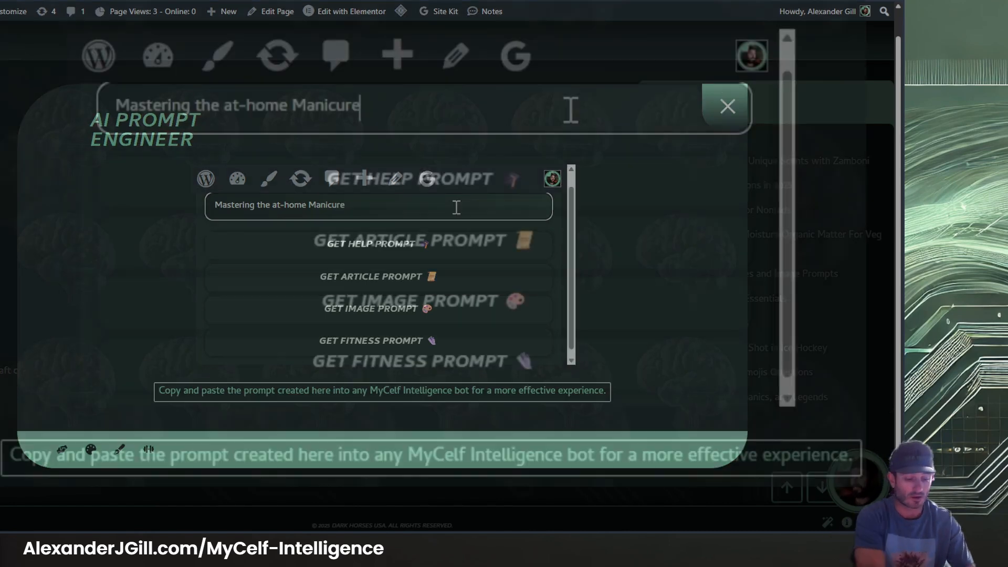
type("from ")
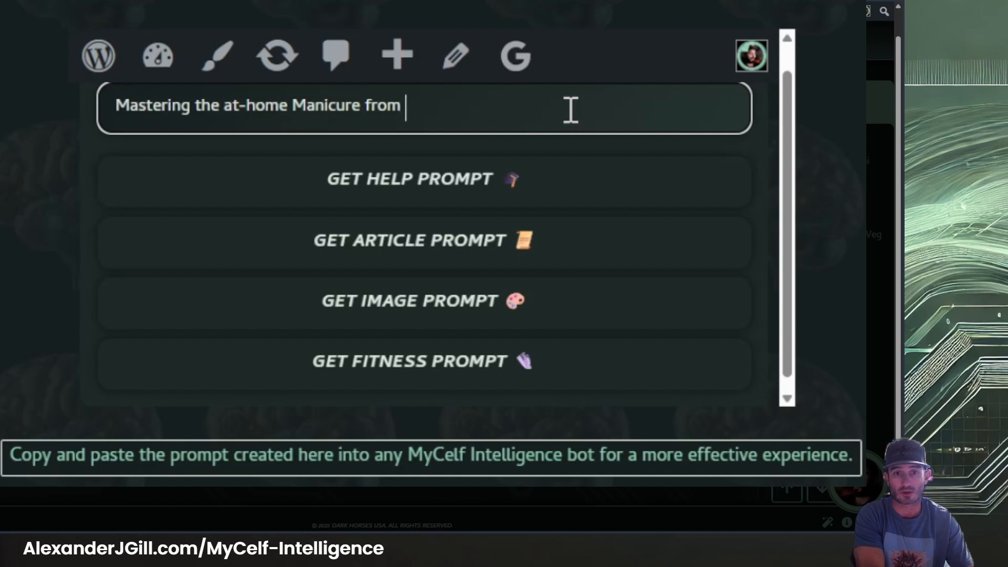
type("a dog")
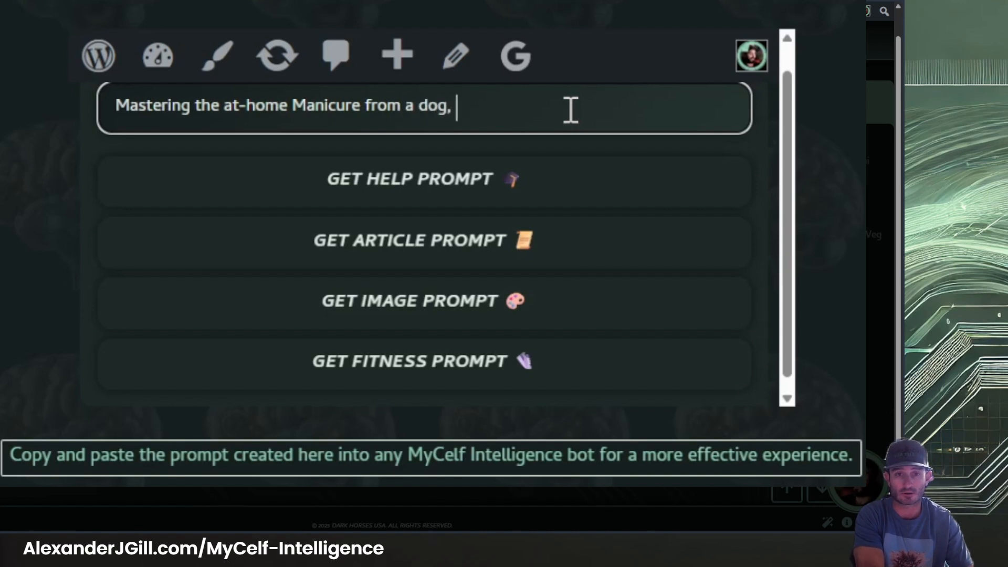
type(", Zamboni's,")
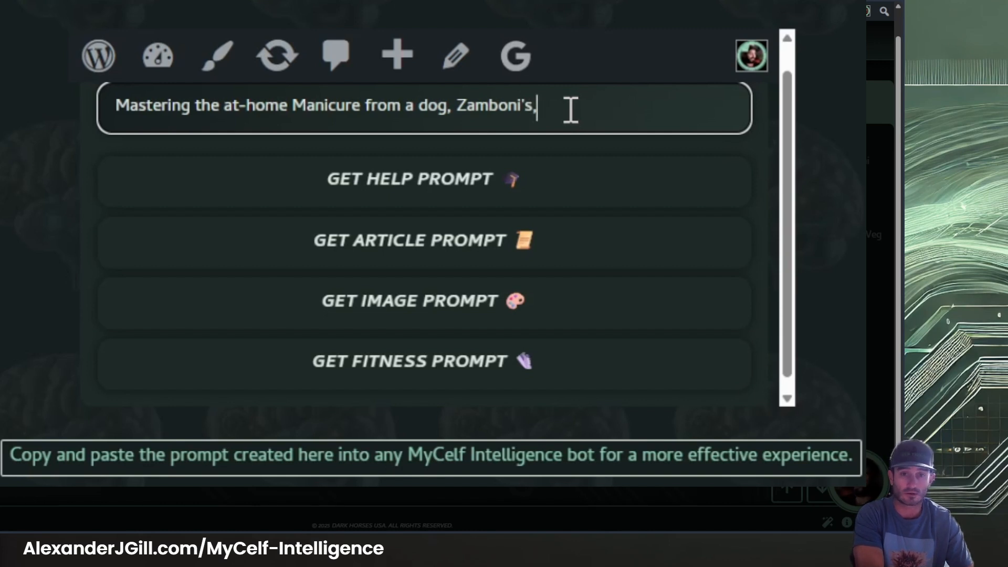
type(" perspective.")
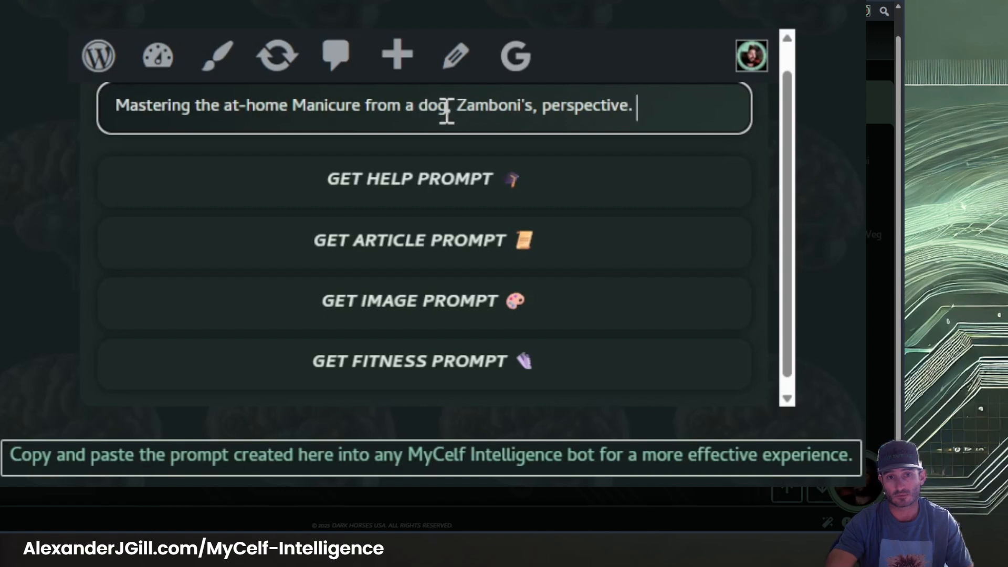
Replace "dog" with "yellow lab" in the prompt topic
left_click_drag(447, 108, 416, 111)
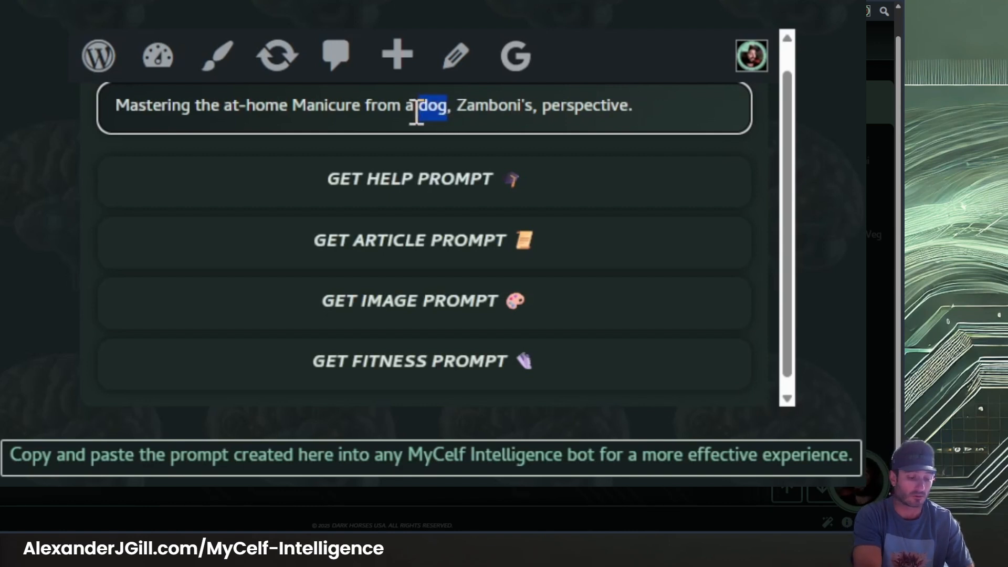
type("yellow lab")
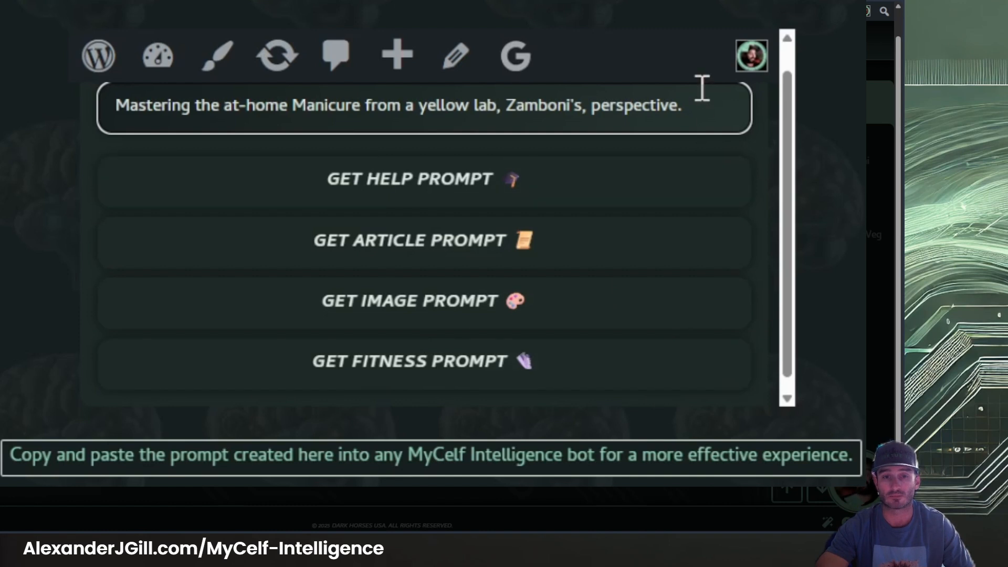
left_click(704, 105)
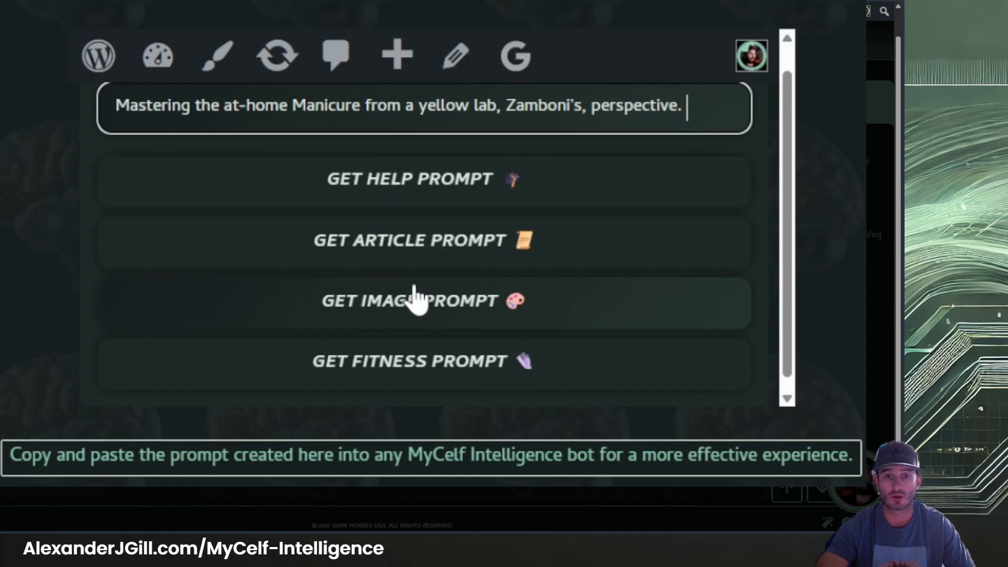
Generate an article prompt from the entered topic and read it through
left_click(442, 257)
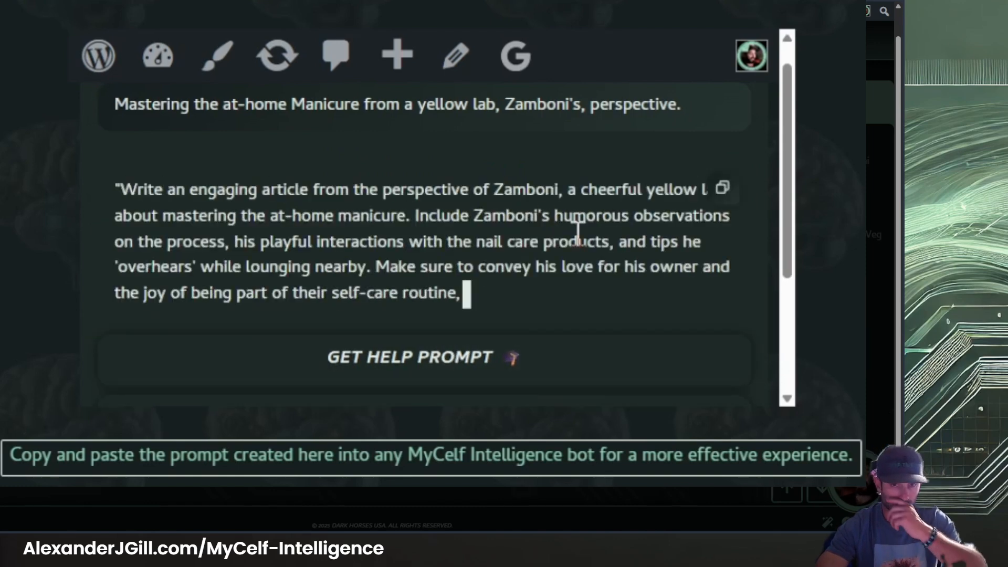
scroll(162, 170, "up", 2)
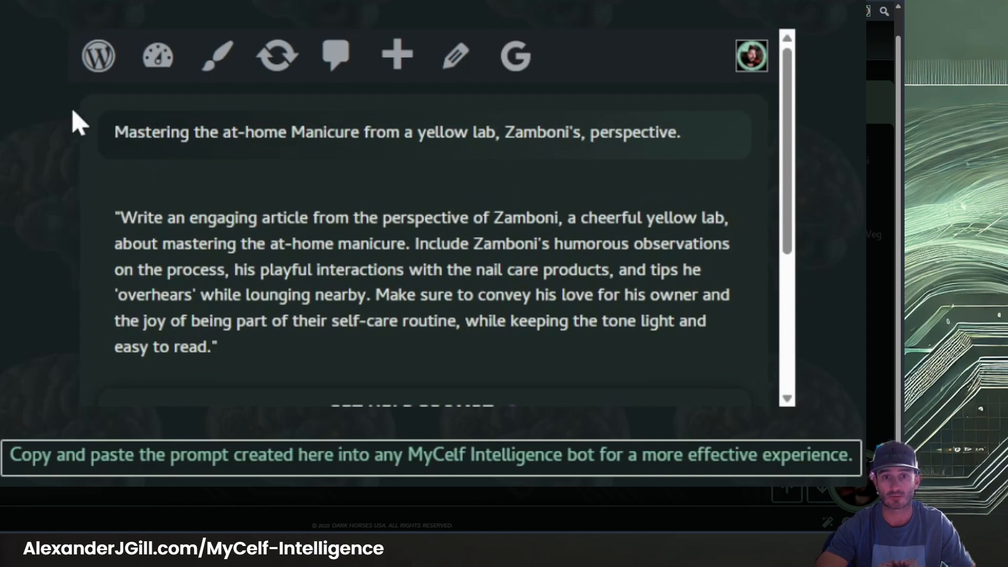
scroll(326, 144, "down", 1)
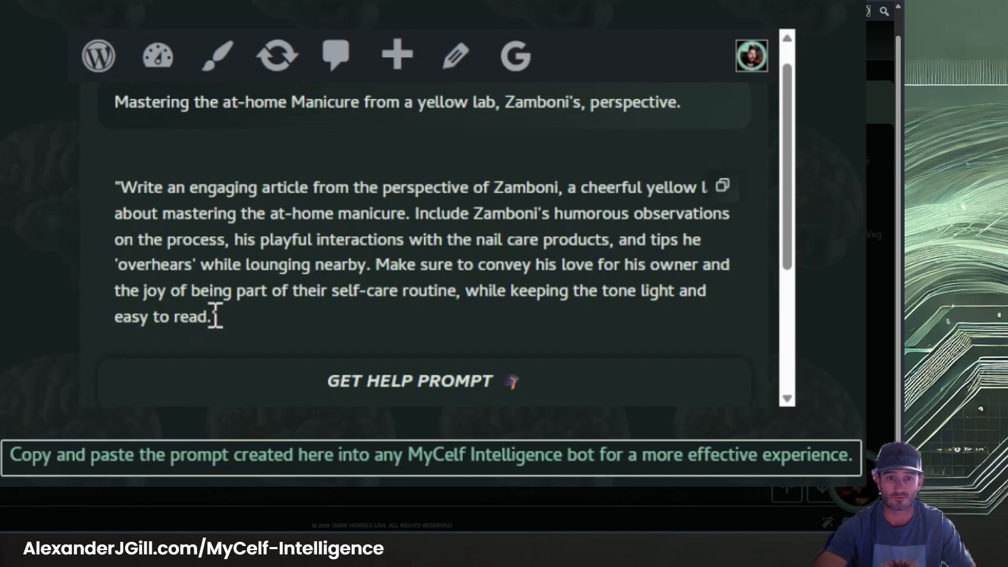
Copy the full text of the generated article prompt without its surrounding quotation marks
left_click_drag(215, 317, 129, 192)
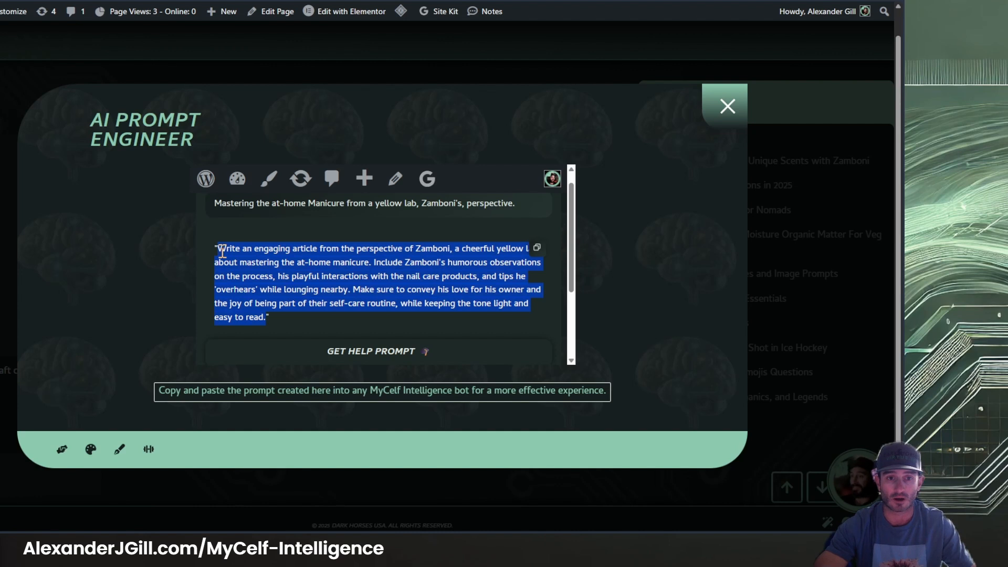
scroll(373, 254, "down", 3)
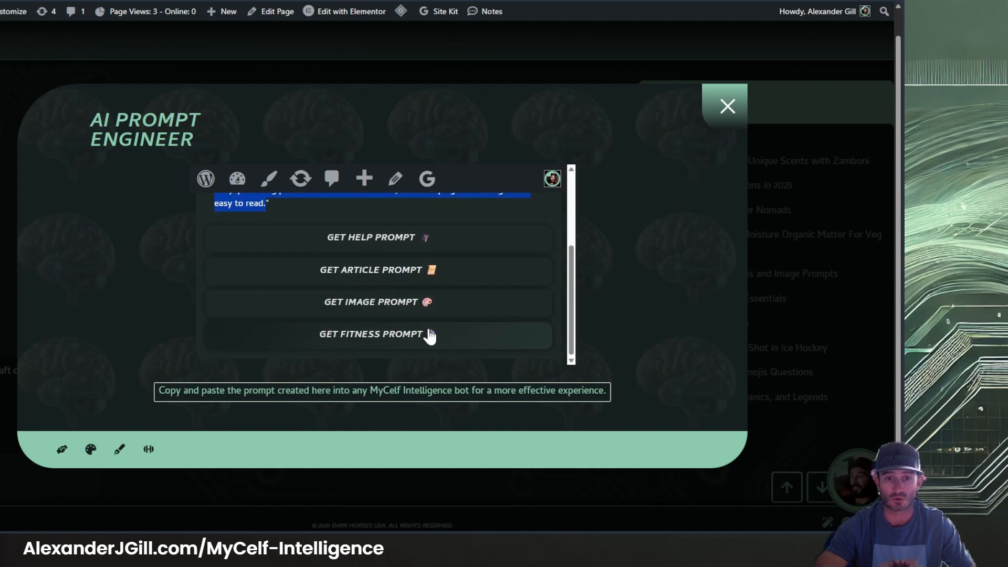
scroll(414, 310, "up", 4)
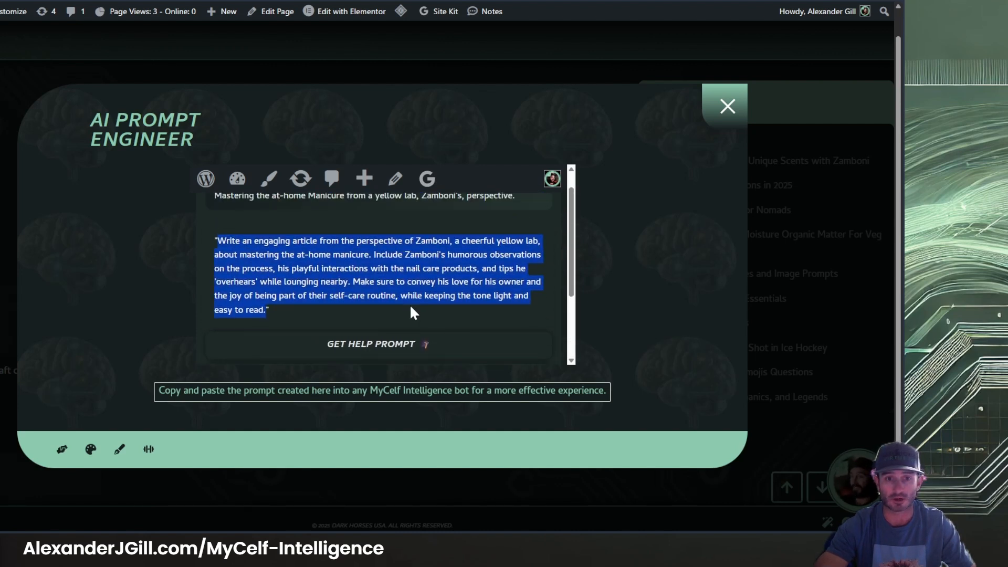
scroll(409, 309, "down", 1)
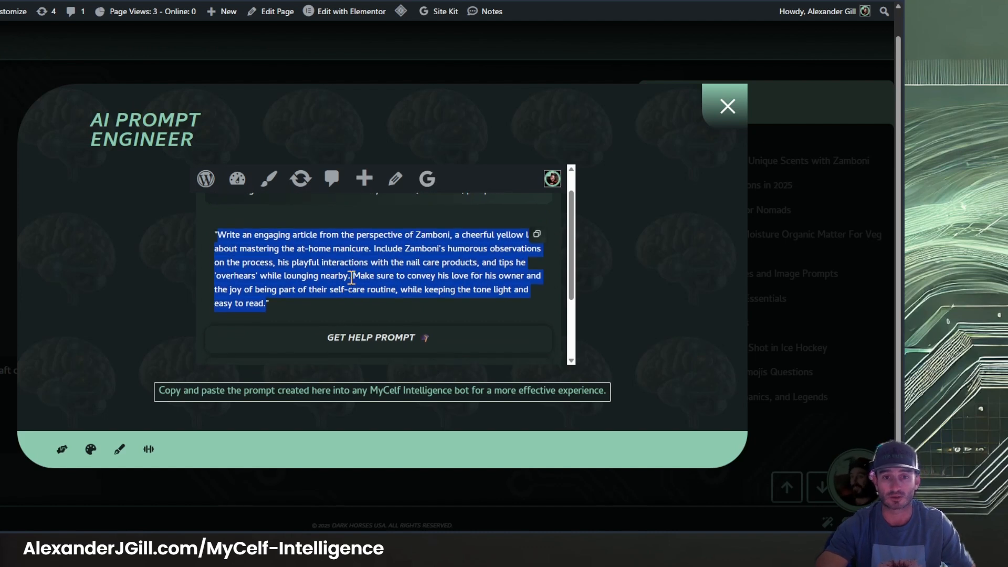
scroll(355, 318, "up", 1)
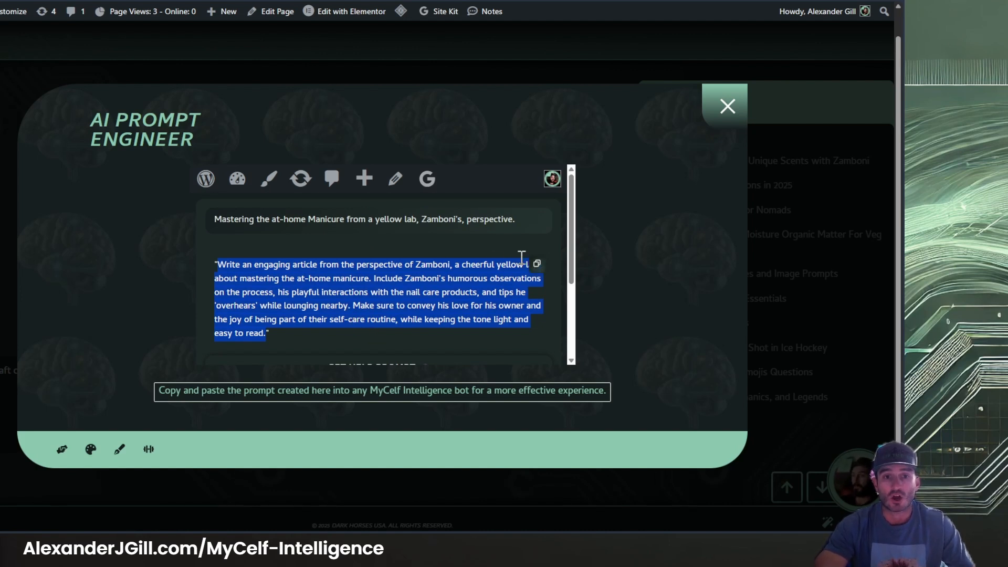
Close the AI Prompt Engineer and paste the copied article prompt into the writing chatbot's message field
left_click(727, 107)
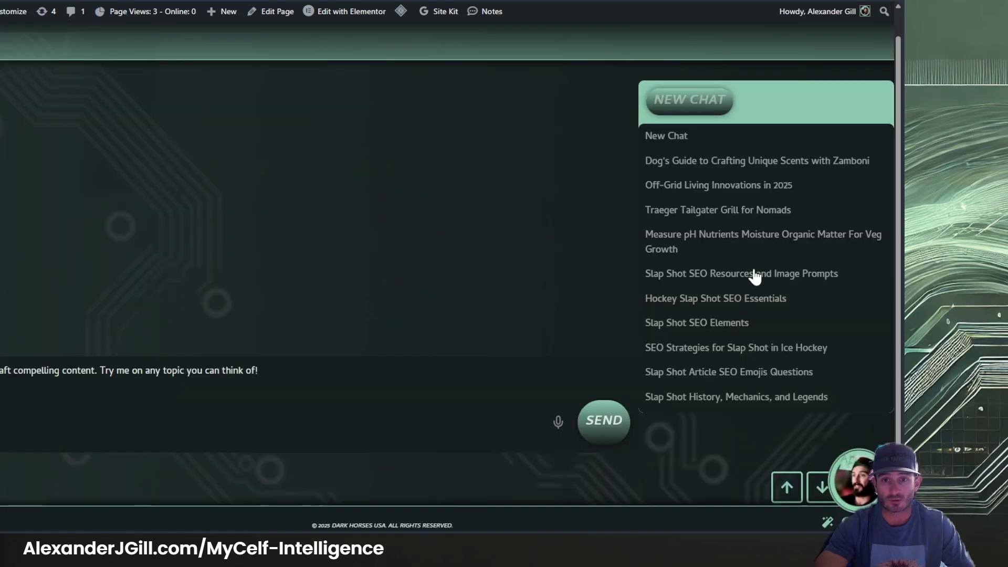
left_click(852, 465)
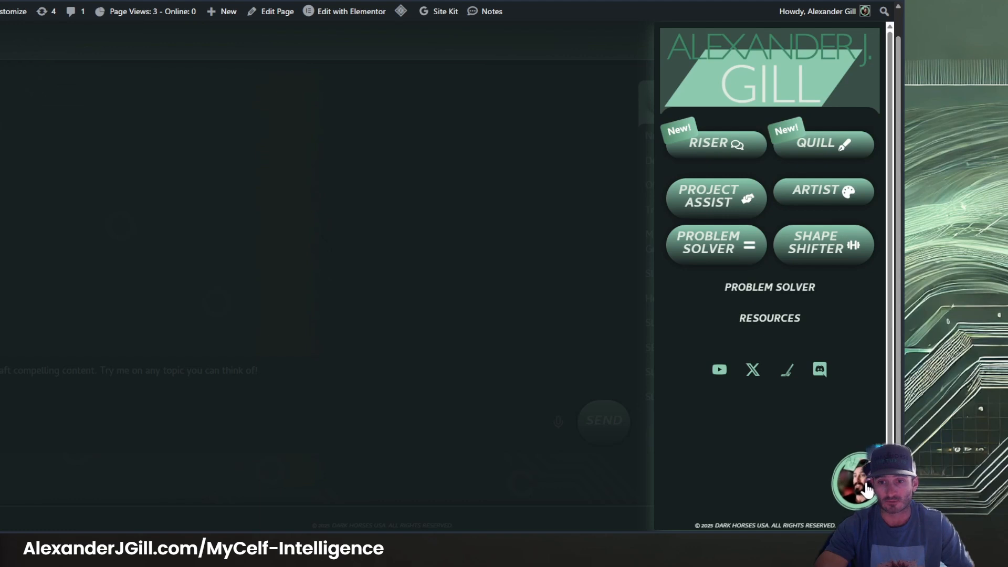
left_click(345, 356)
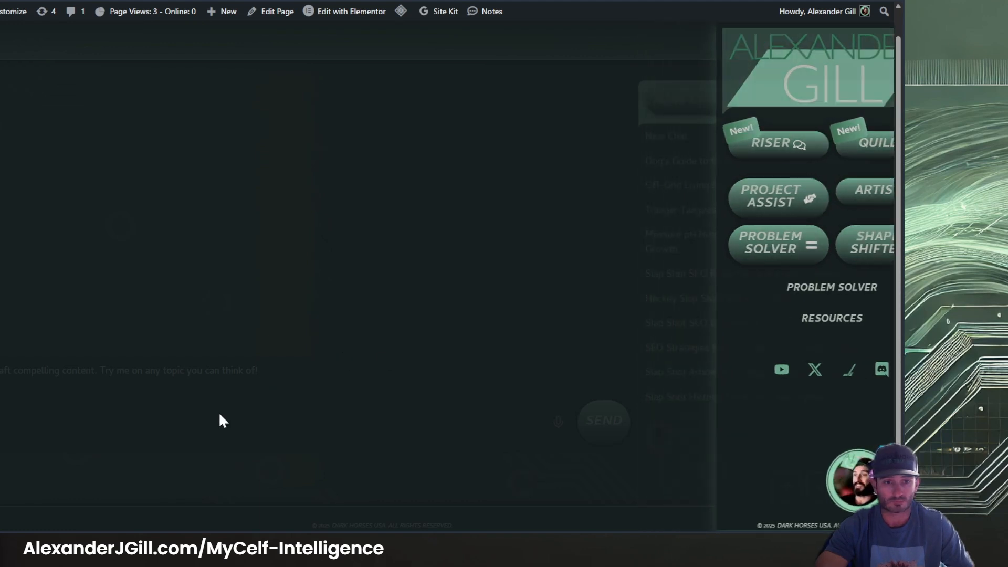
key("ctrl+v")
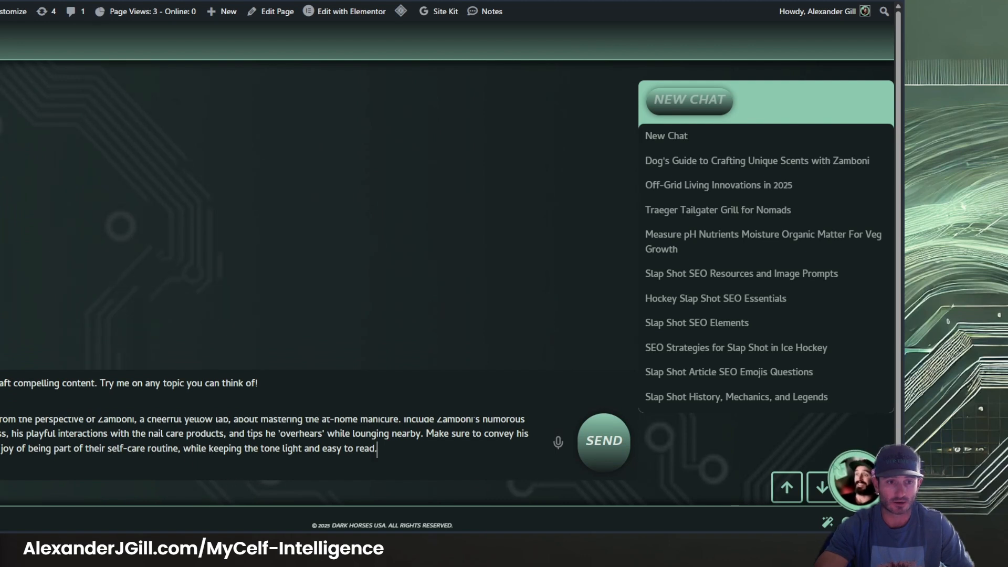
Append a sentence starting "This is a fun article going on Zamboni's" to the prompt and send it to generate the article
type("T")
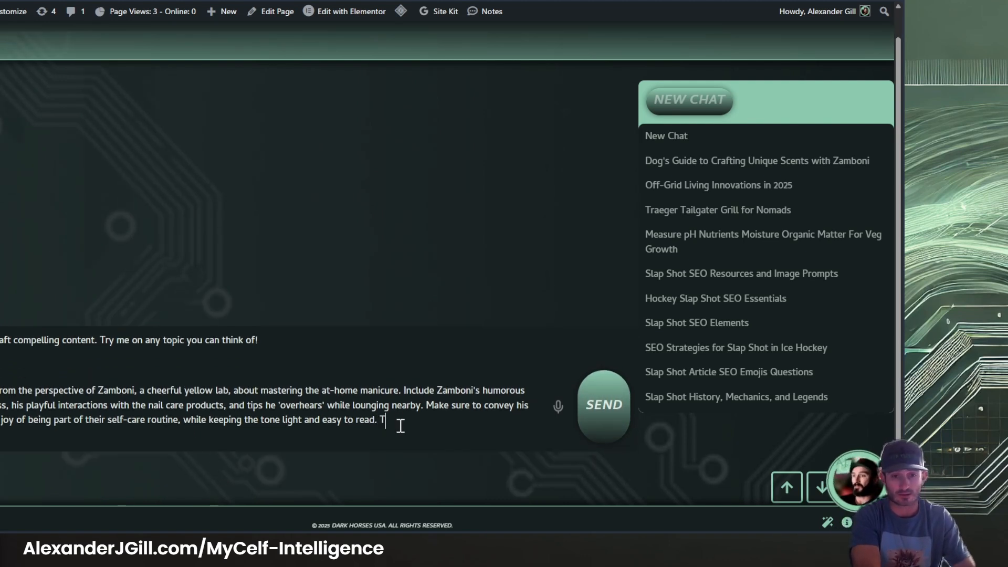
type("his is a")
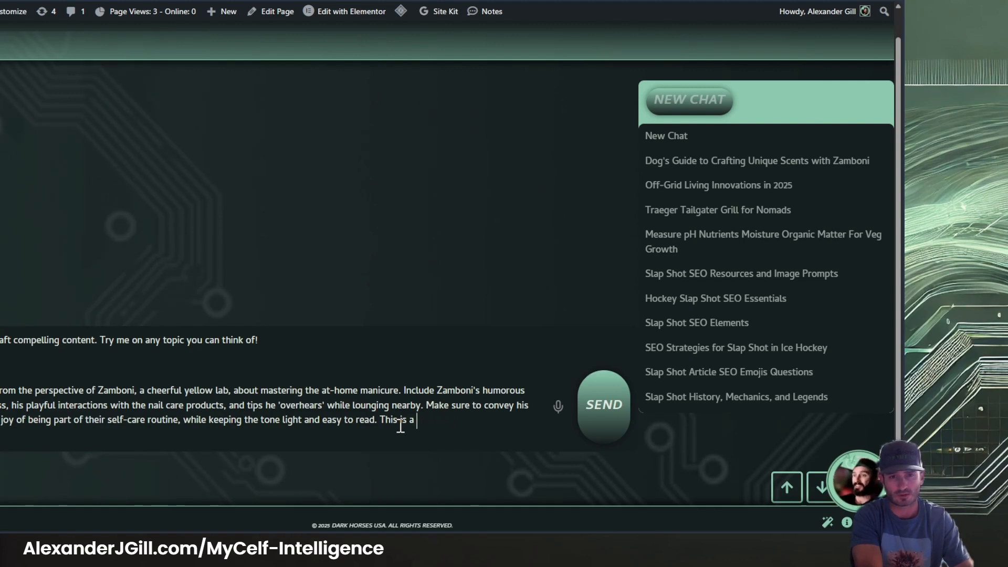
key("BackSpace")
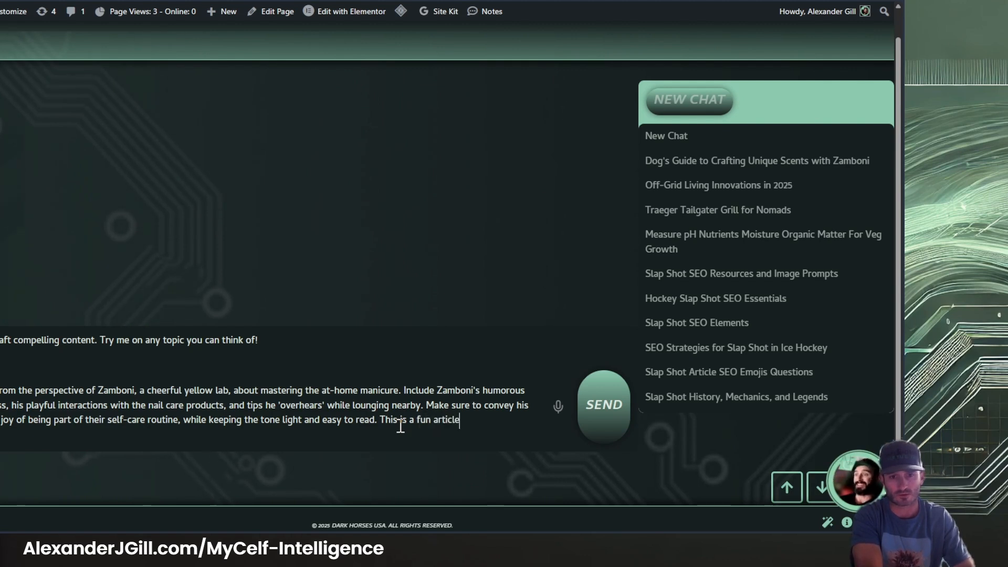
type("on")
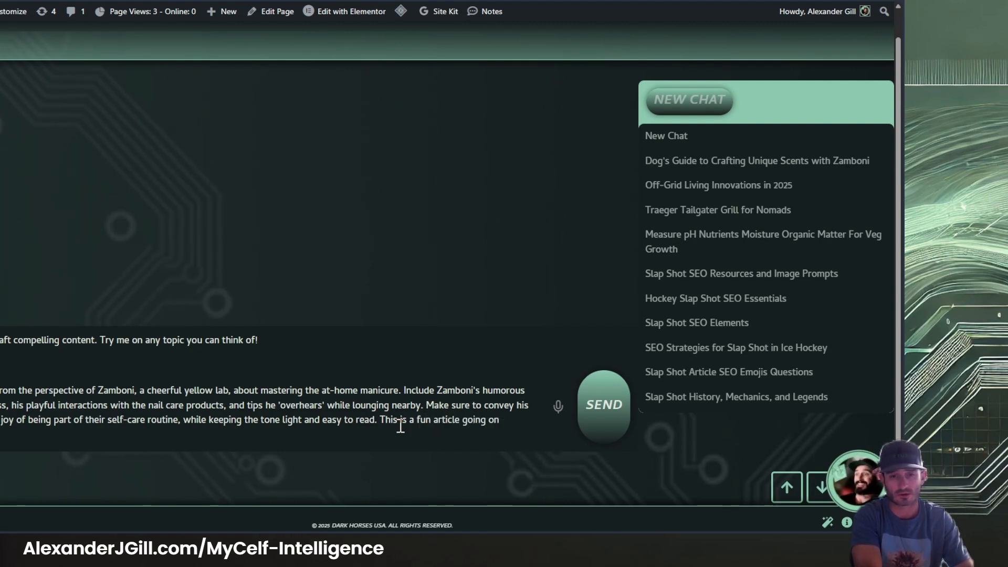
type(" Zamboni")
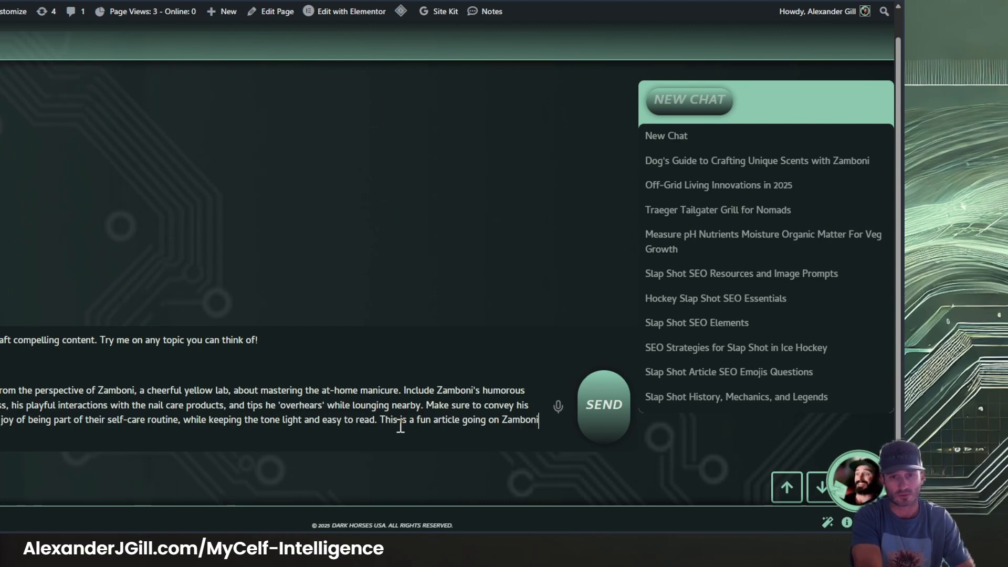
type("'s b")
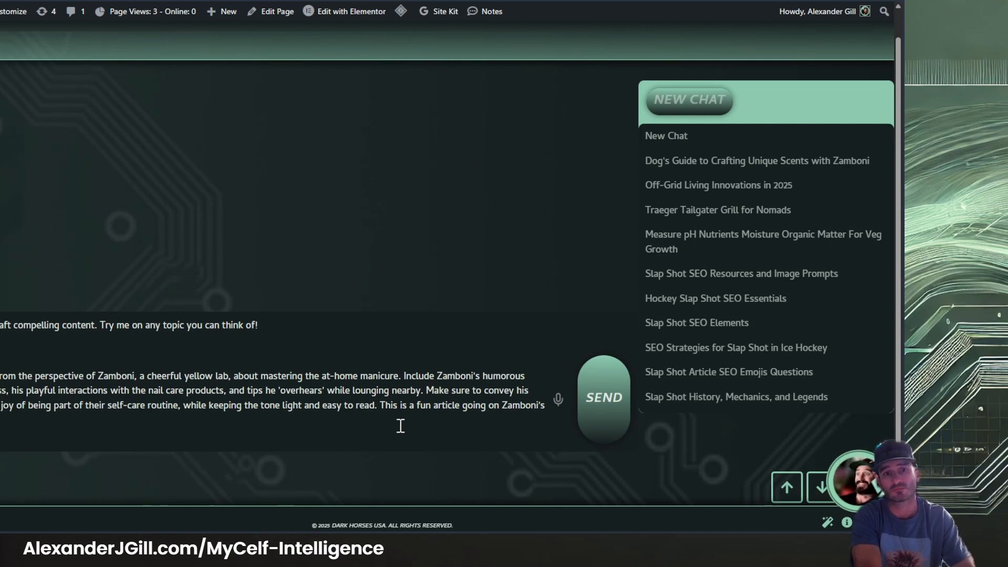
key("Return")
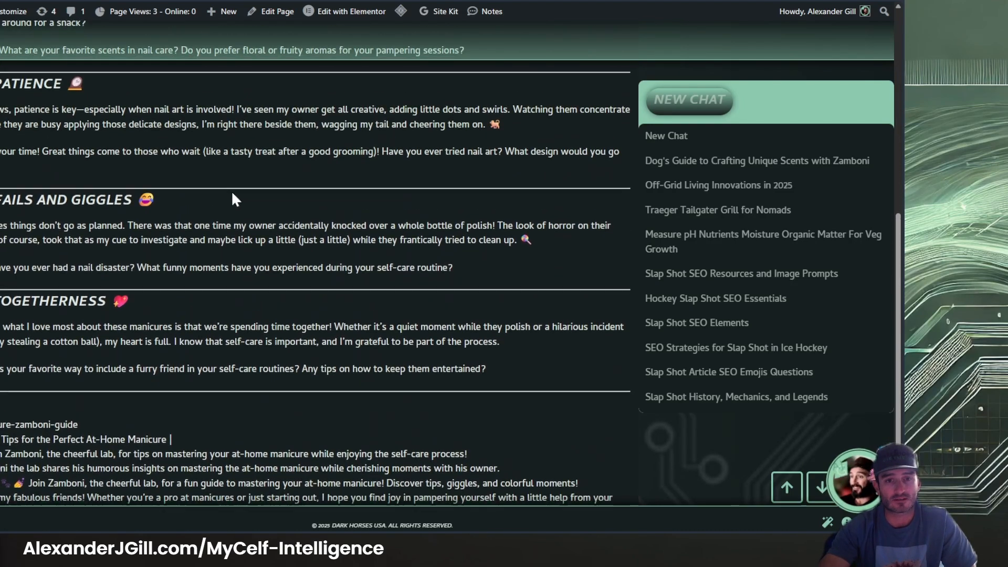
Review the generated article, then ask the chatbot to remove the silly looking divider lines because those don't work well with wordpress
scroll(259, 244, "up", 5)
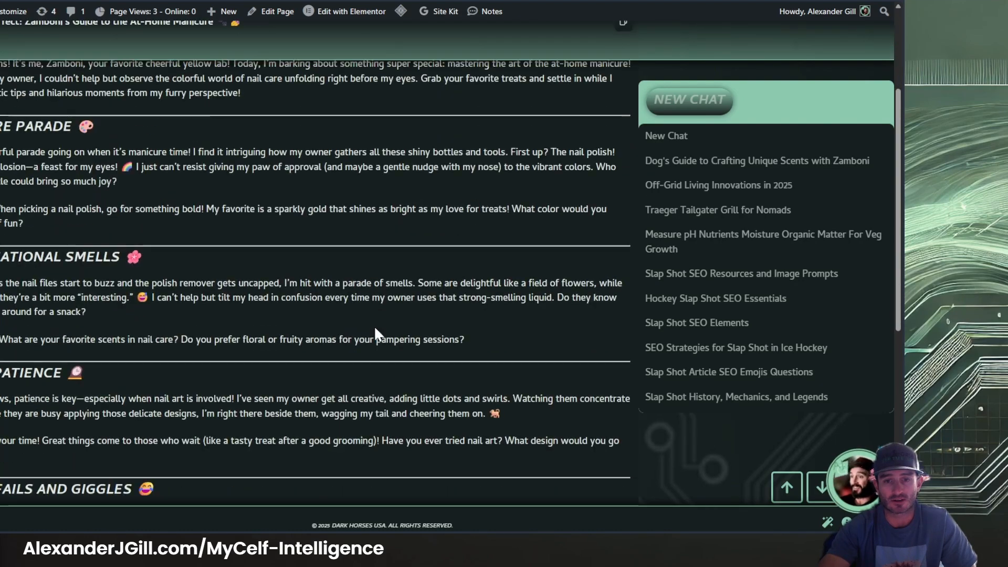
scroll(374, 325, "down", 7)
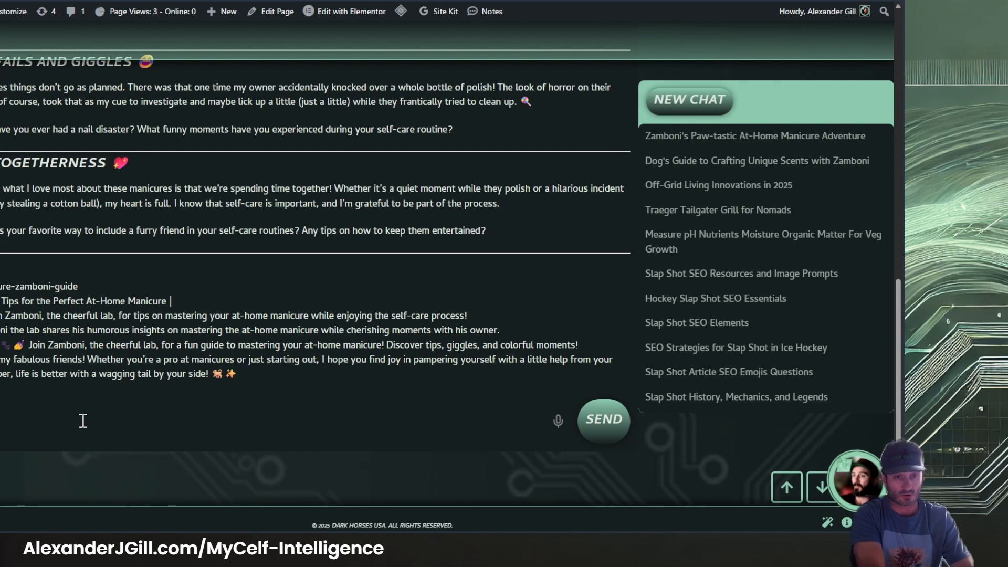
type("move th")
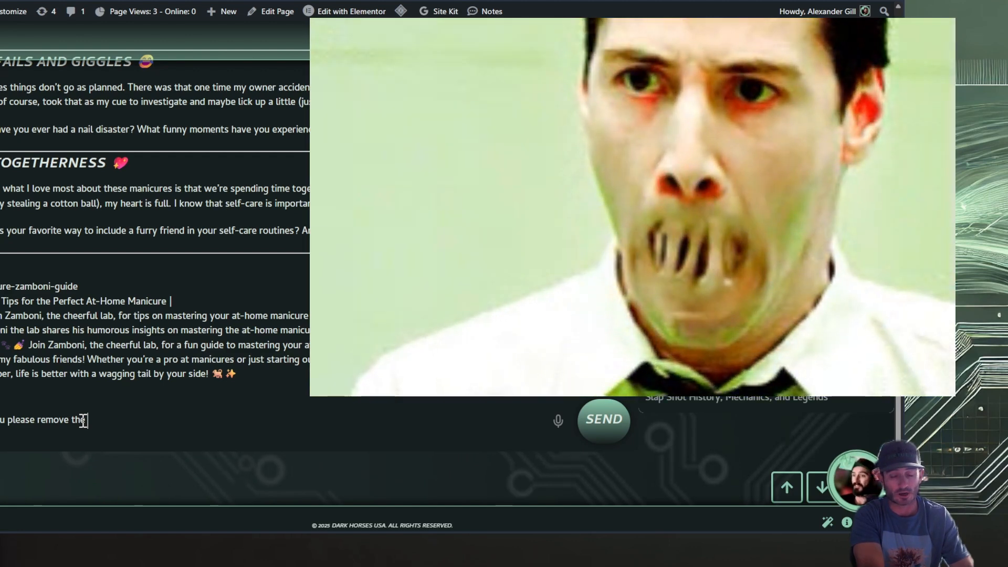
type("e")
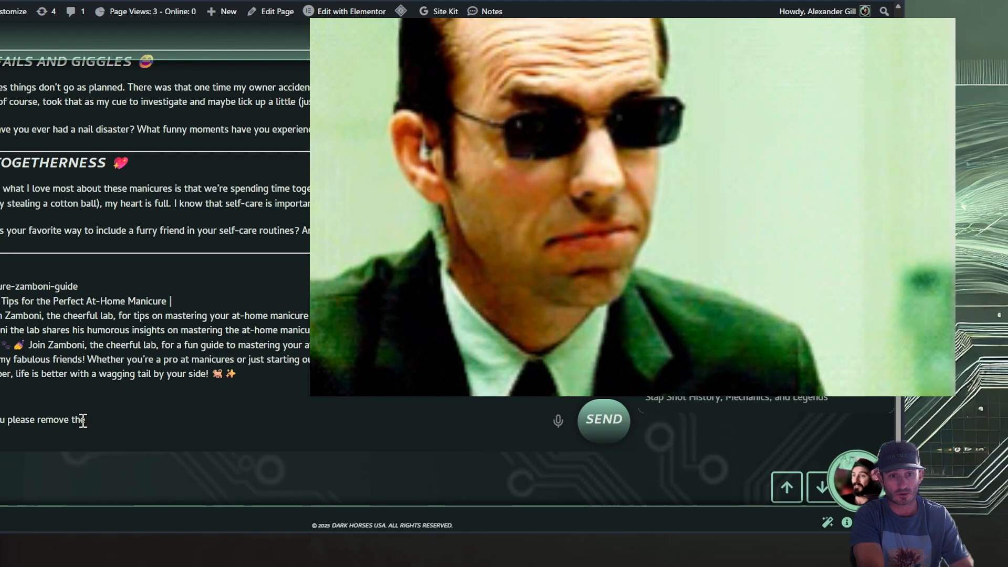
type(" silly looki")
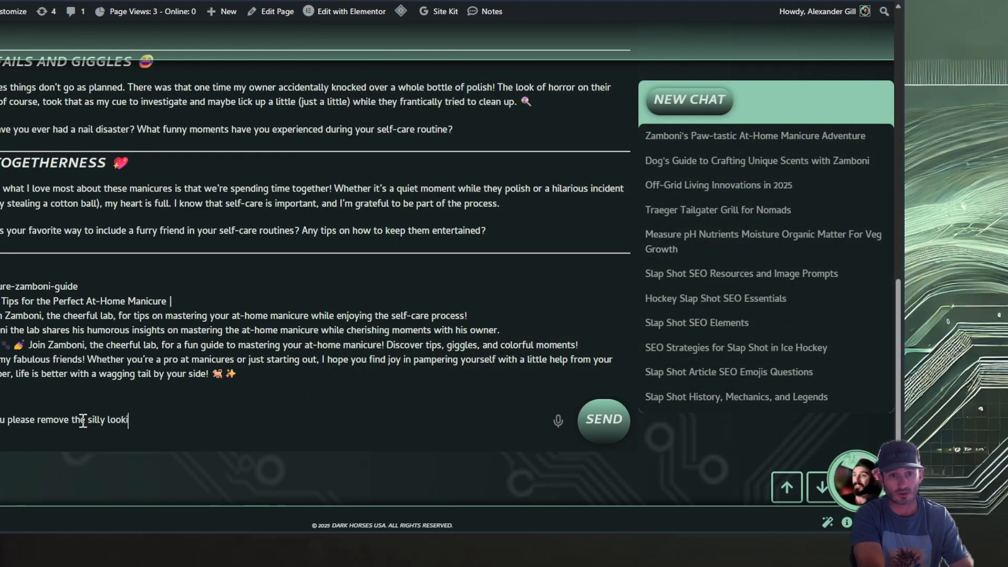
type("ng divider lines")
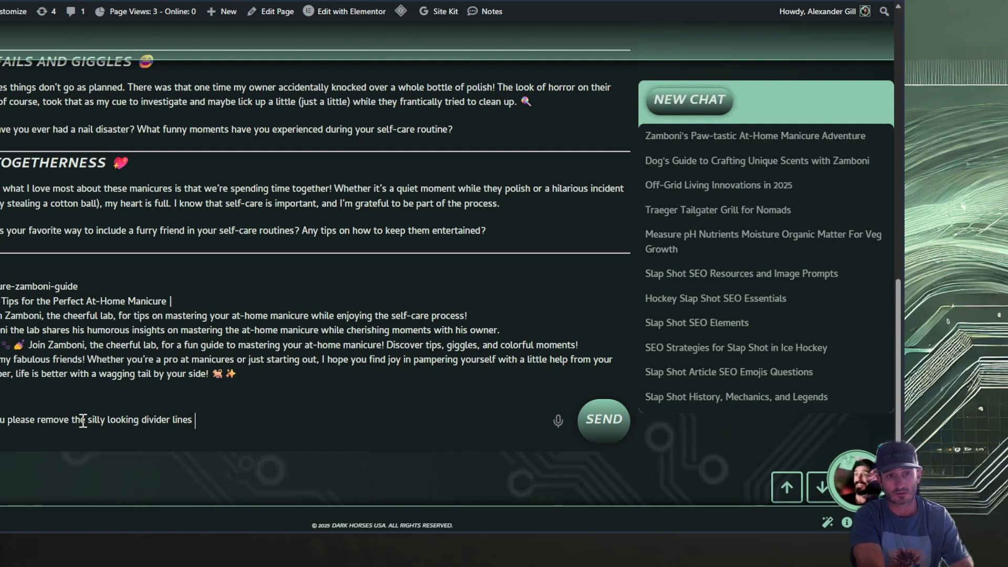
type(" that make ")
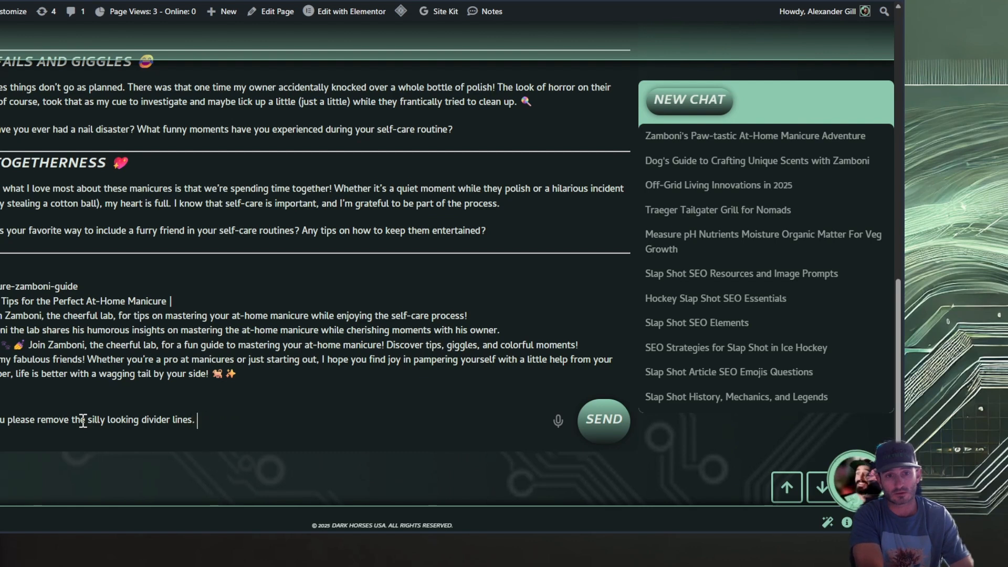
type("Those don't work well w")
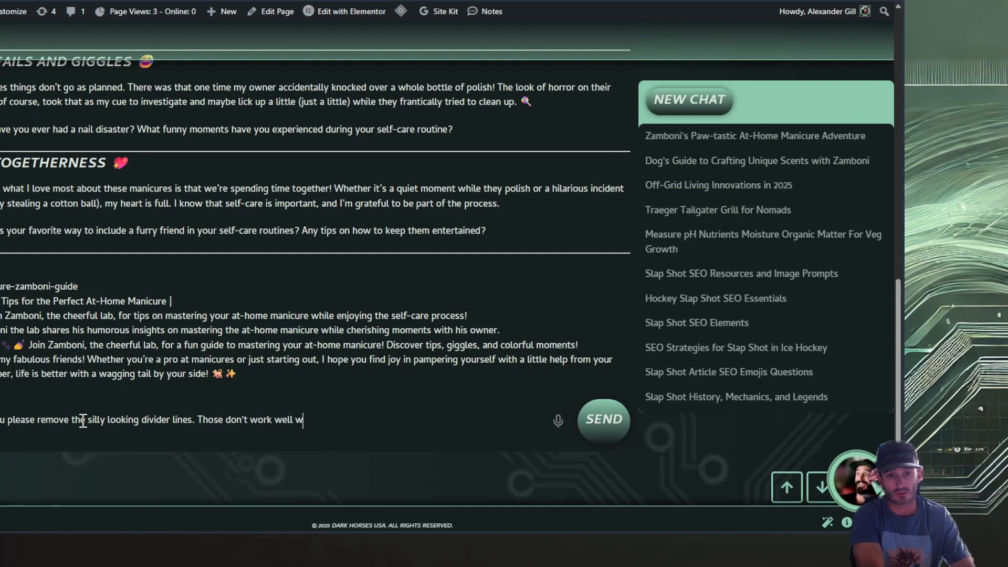
type("ordpress posts")
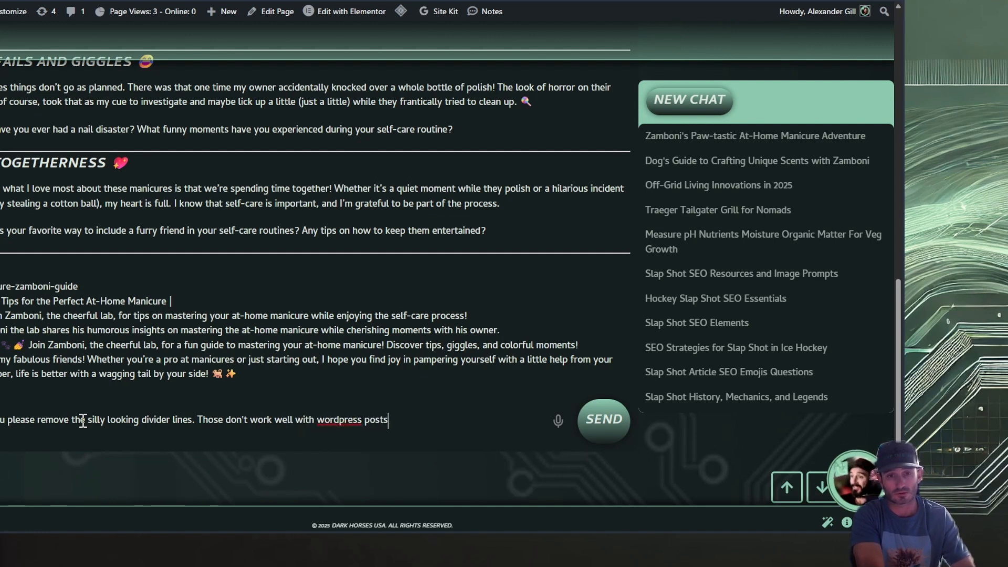
key("Return")
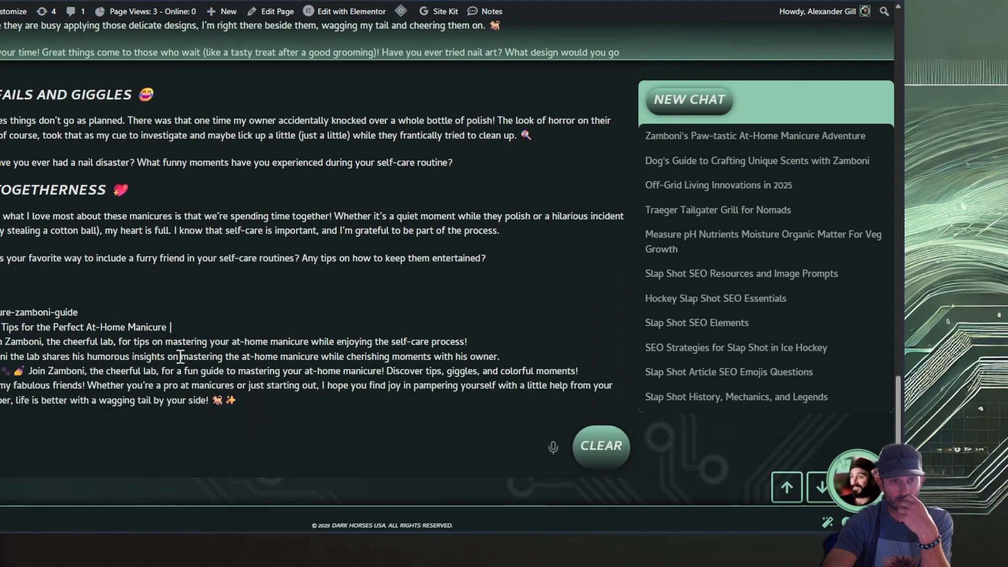
Copy the revised article from its title through the closing question of the Togetherness section
scroll(180, 357, "down", 1)
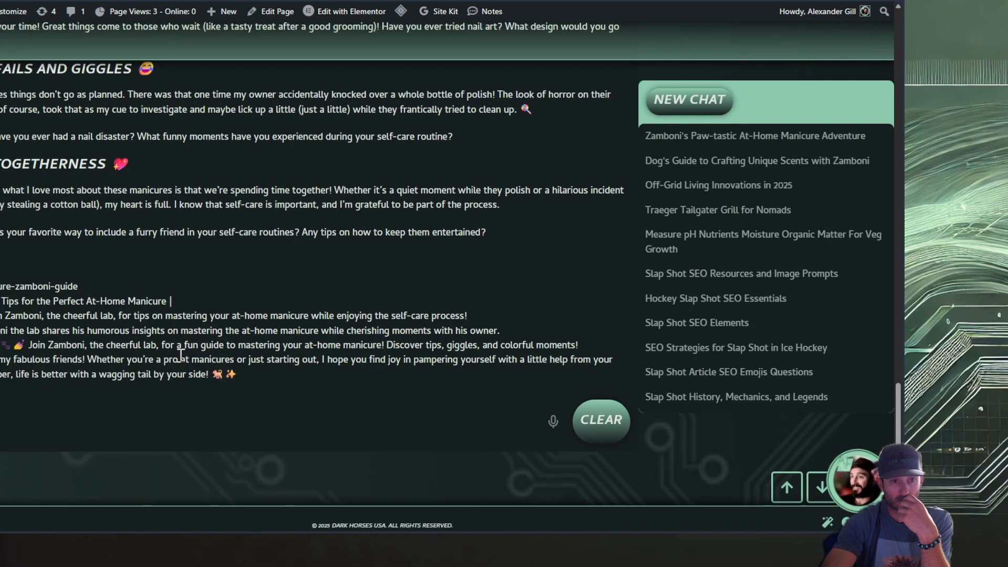
scroll(180, 356, "up", 1)
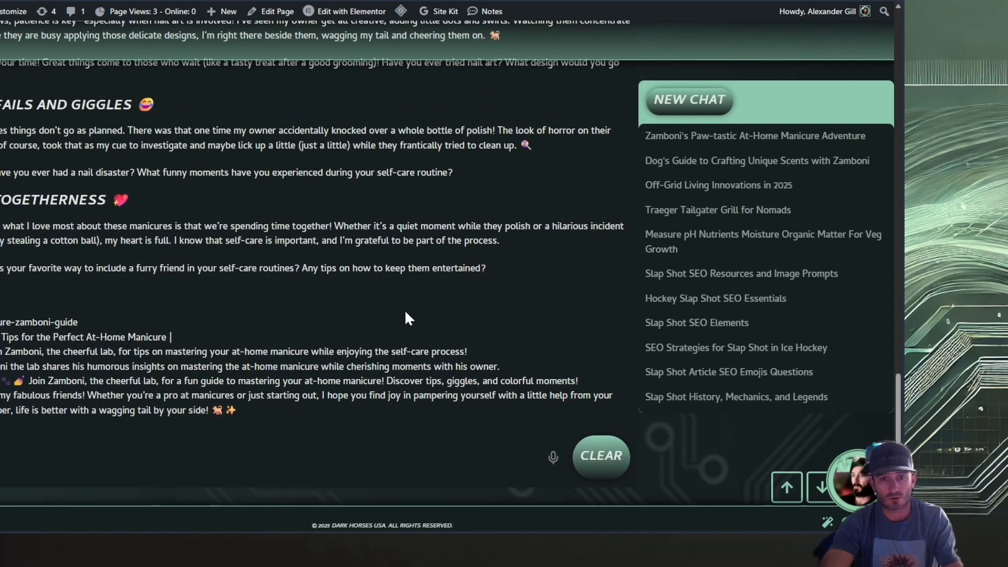
left_click_drag(516, 267, 2, 249)
scroll(159, 128, "up", 2)
scroll(147, 139, "up", 10)
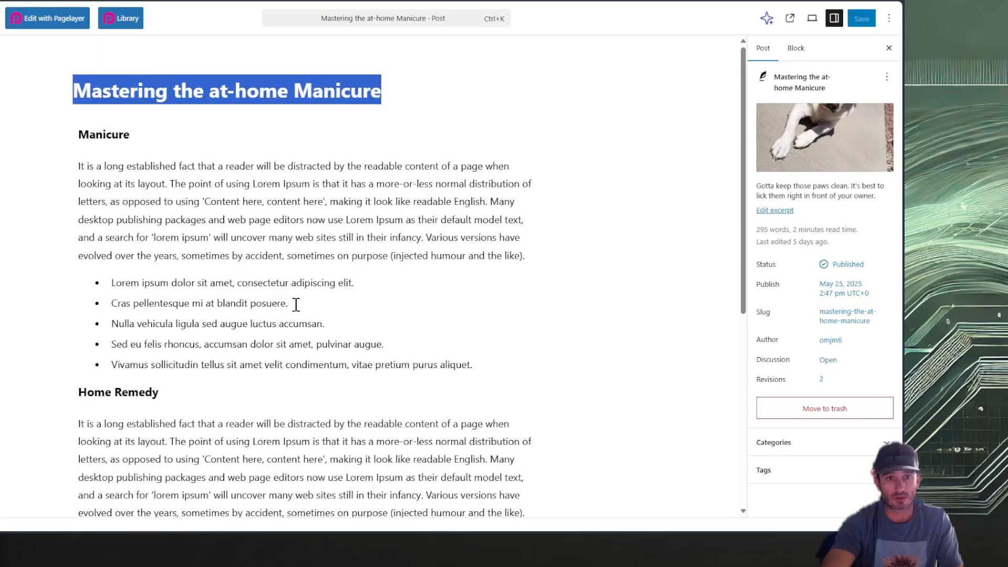
Switch to the "Mastering the at-home Manicure" post in the WordPress editor and delete all placeholder headings, paragraphs and lists
left_click(296, 305)
scroll(387, 427, "down", 5)
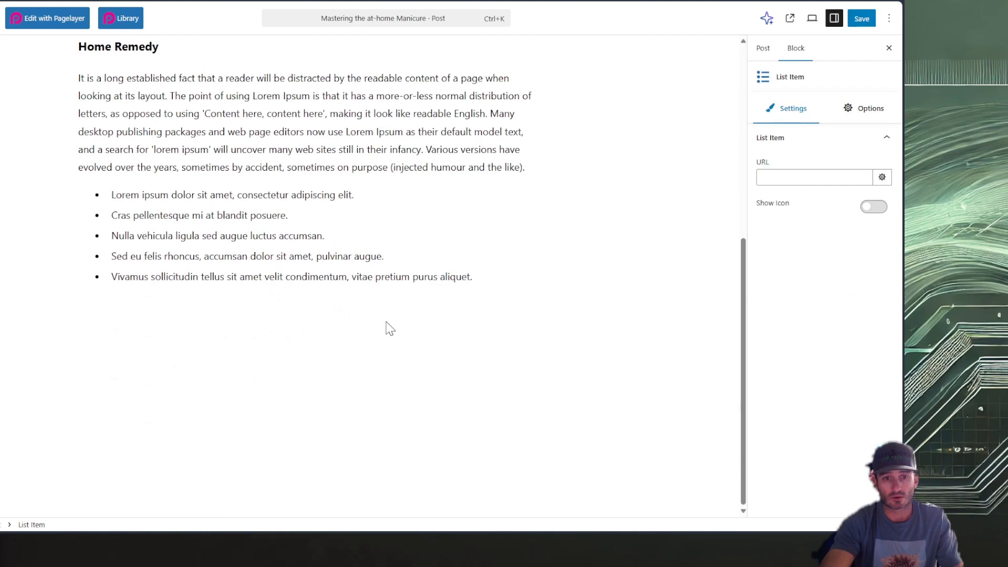
left_click(481, 281)
left_click_drag(481, 281, 60, 97)
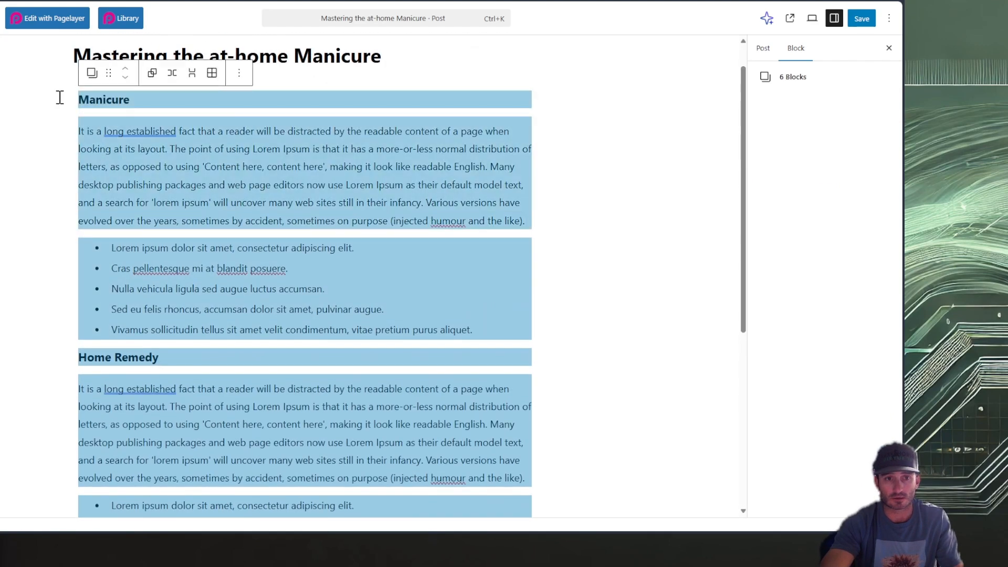
key("Delete")
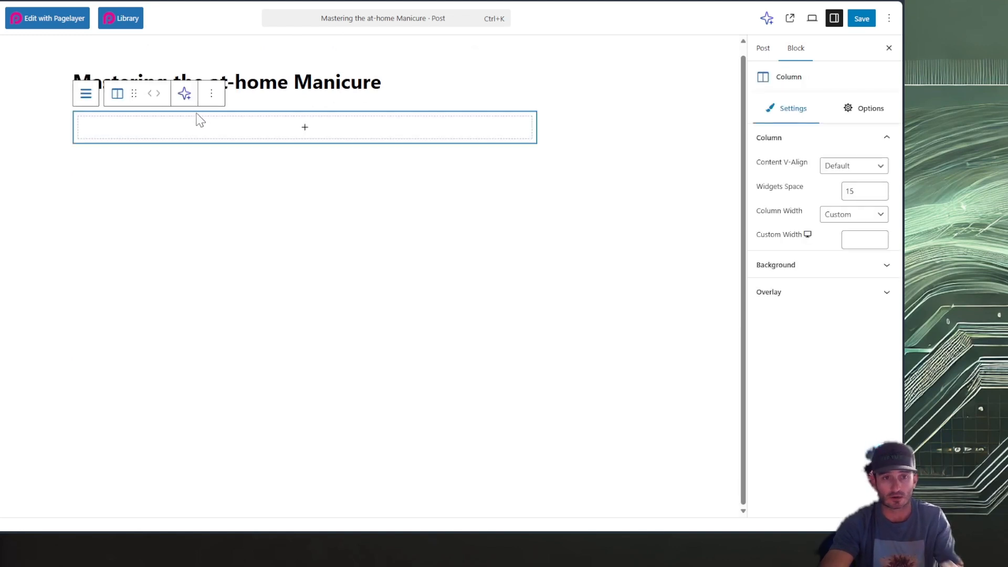
Delete the leftover empty column and its row block from the post body
key("Delete")
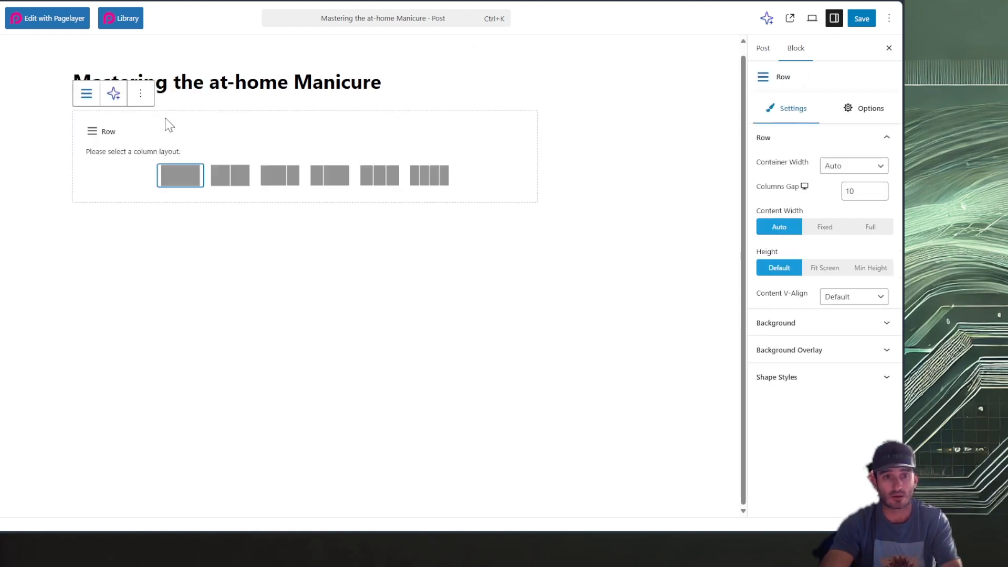
left_click(140, 94)
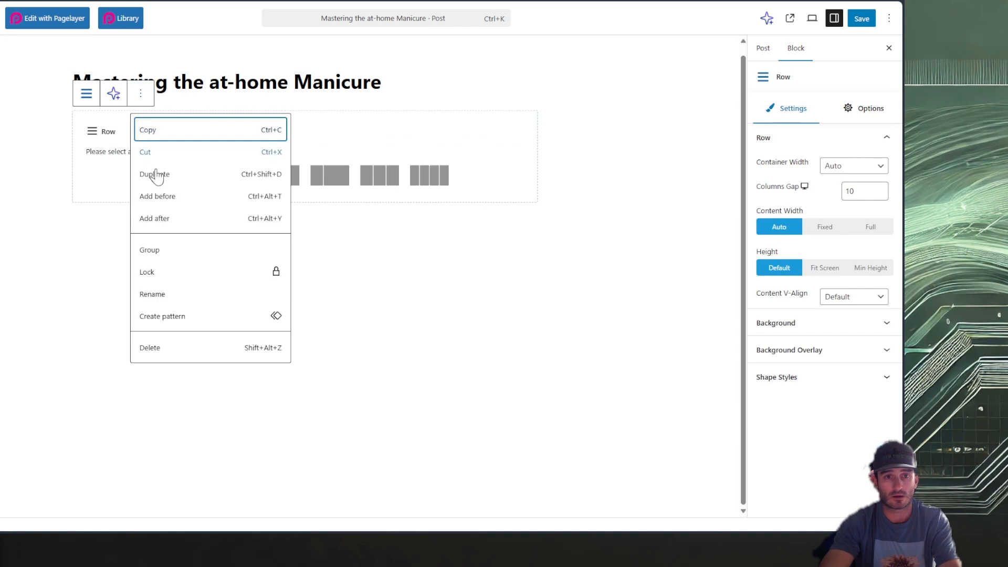
left_click(182, 348)
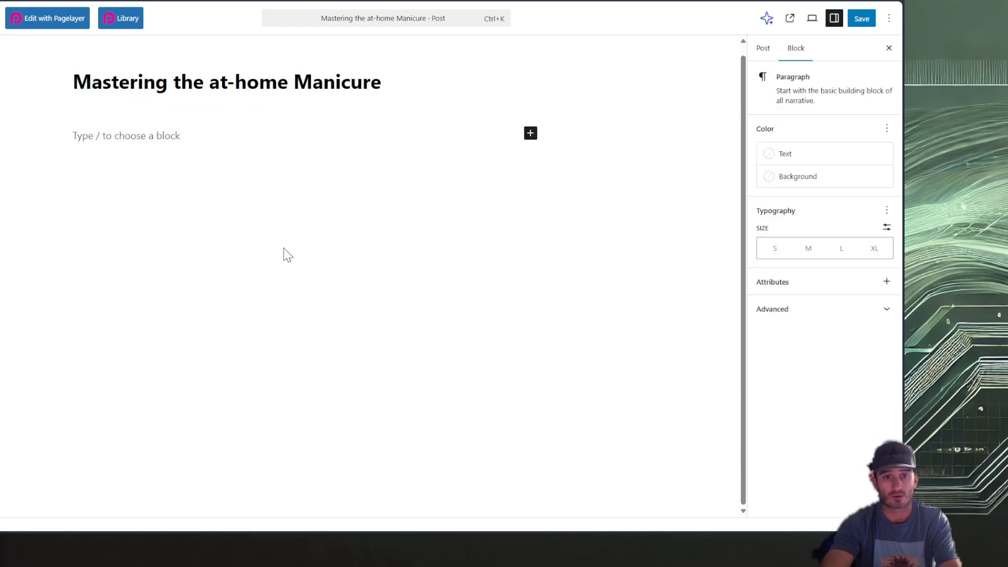
Paste the article into the post body and replace the post title with "Pawsitively Perfect: Zamboni's Guide to the At-Home Manicure"
key("ctrl+v")
scroll(283, 252, "up", 10)
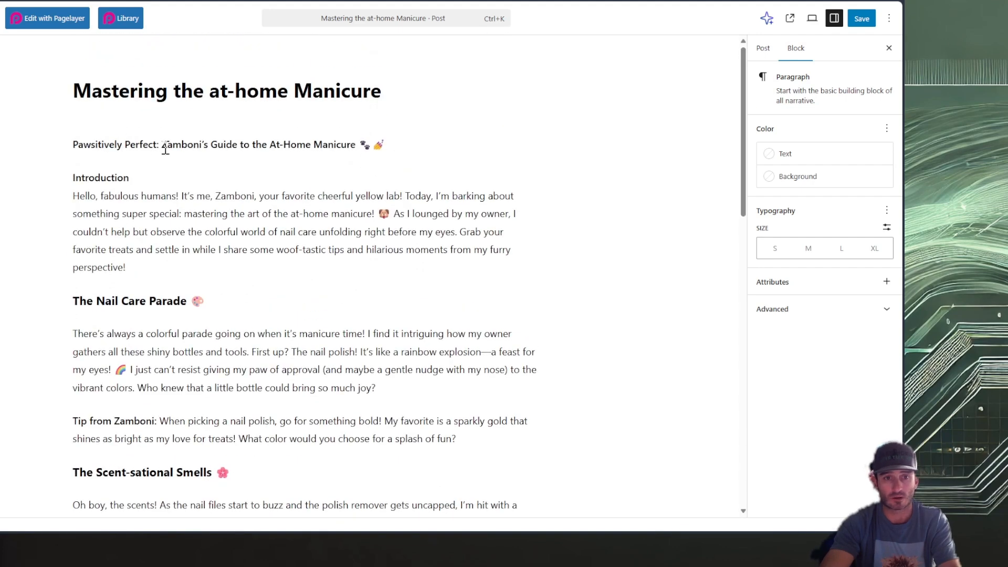
left_click_drag(361, 149, 73, 146)
key("ctrl+c")
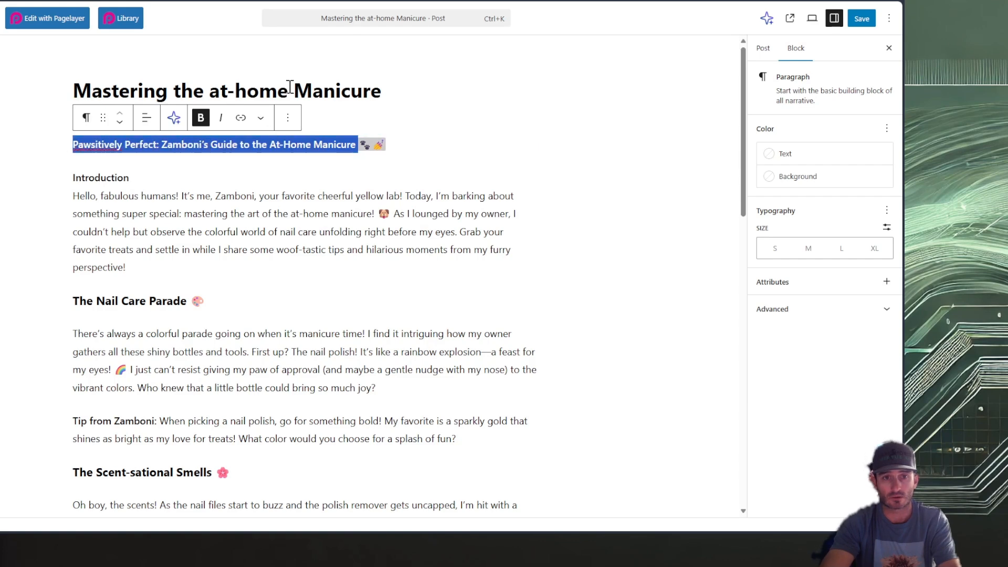
triple_click(286, 91)
key("ctrl+v")
Delete the duplicate title paragraph above the Introduction
triple_click(362, 171)
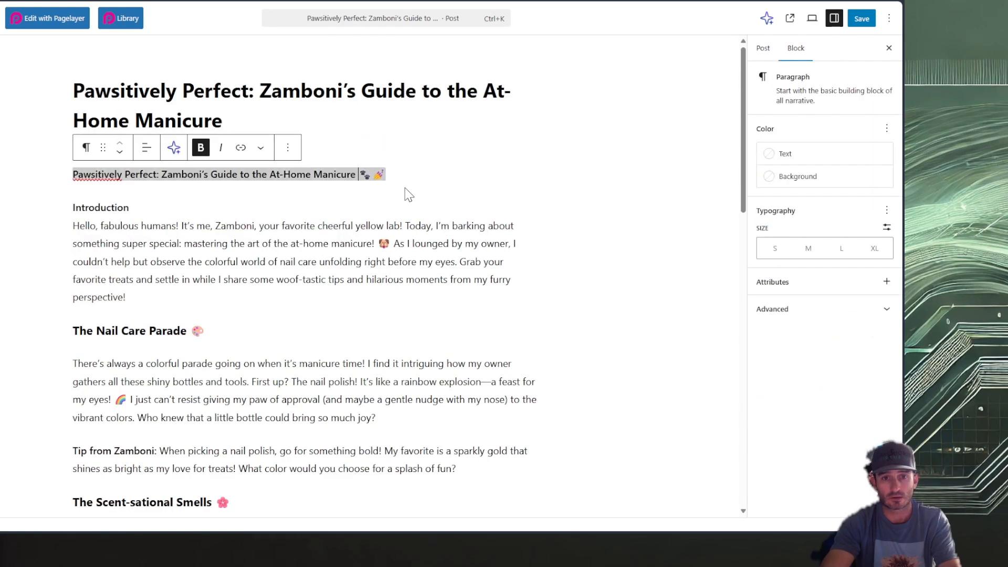
left_click(408, 175)
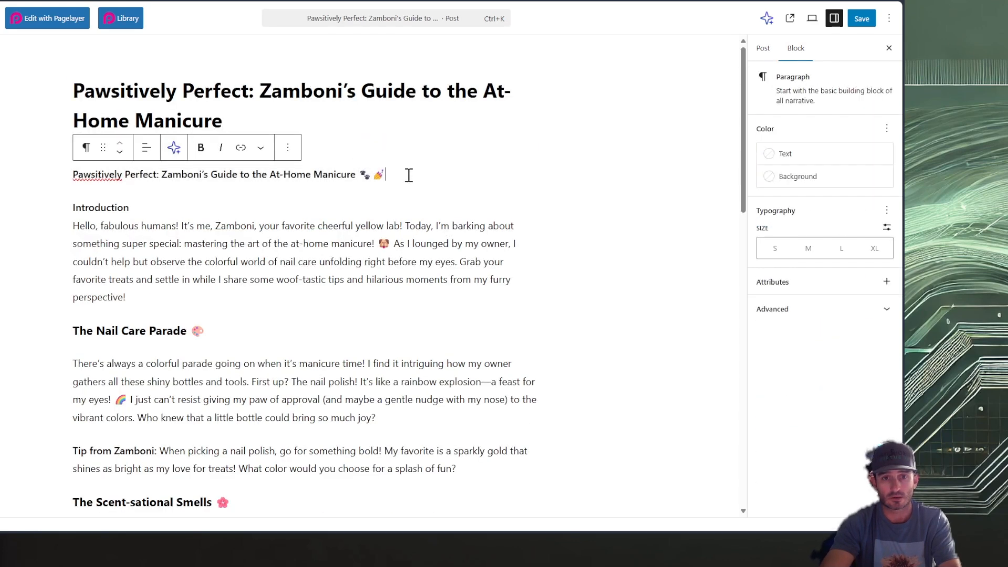
left_click(288, 147)
left_click(310, 481)
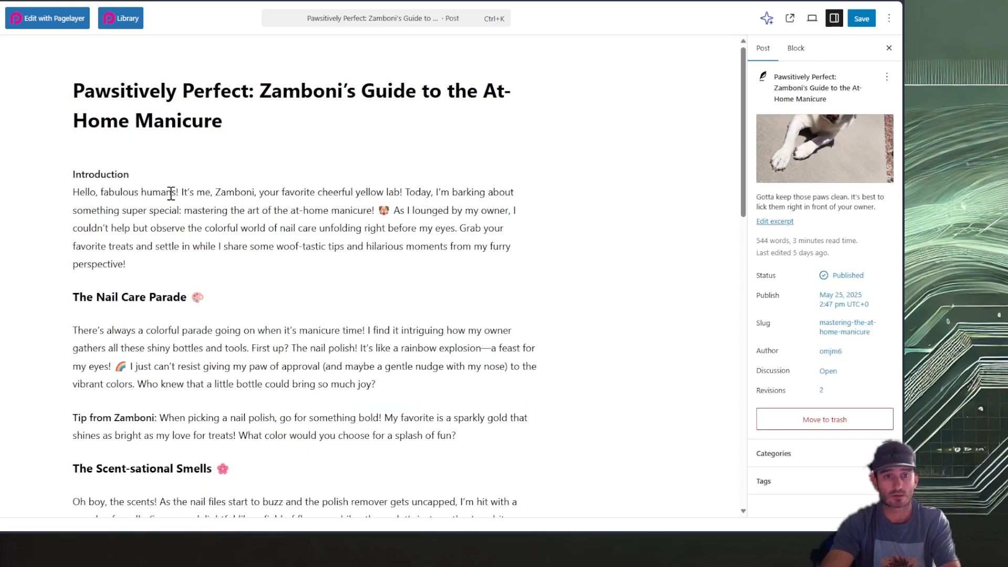
Delete the "Introduction" label and its leftover empty line above the post's opening paragraph
left_click_drag(160, 174, 61, 175)
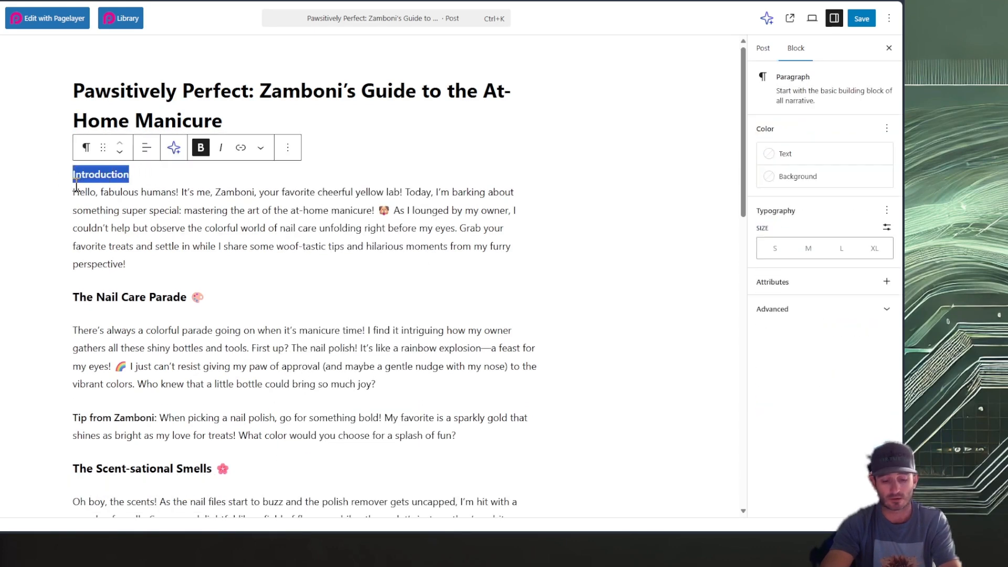
key("BackSpace")
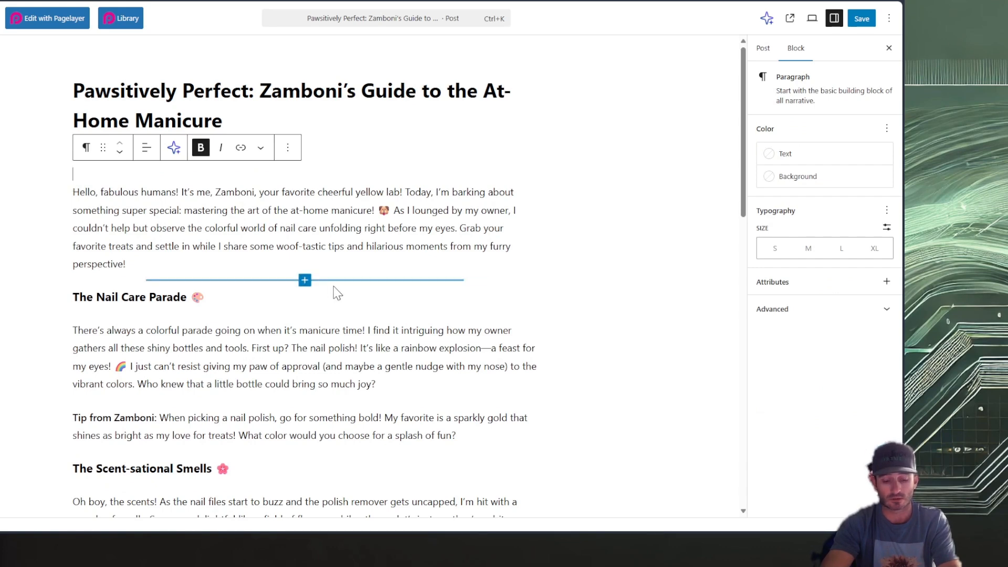
key("BackSpace")
scroll(478, 273, "down", 1)
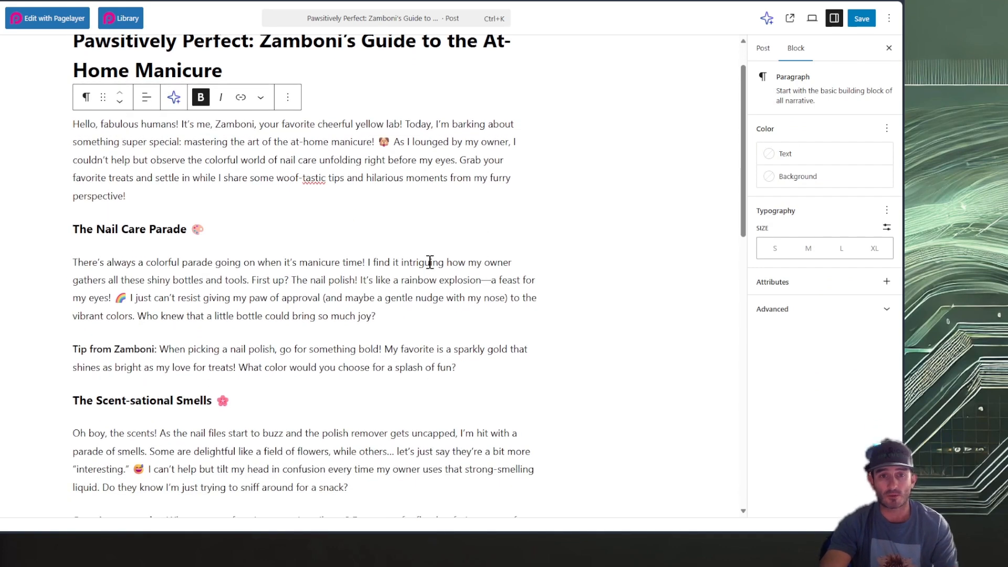
left_click(319, 201)
left_click(203, 290)
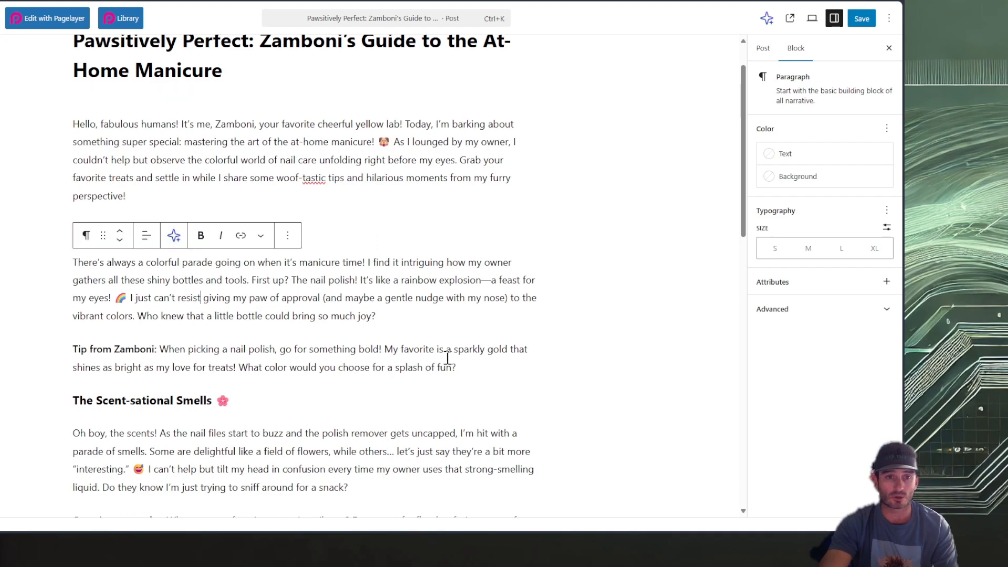
Review the article in the post body from the opening paragraph to the Final Thought
scroll(210, 263, "down", 3)
scroll(420, 263, "down", 5)
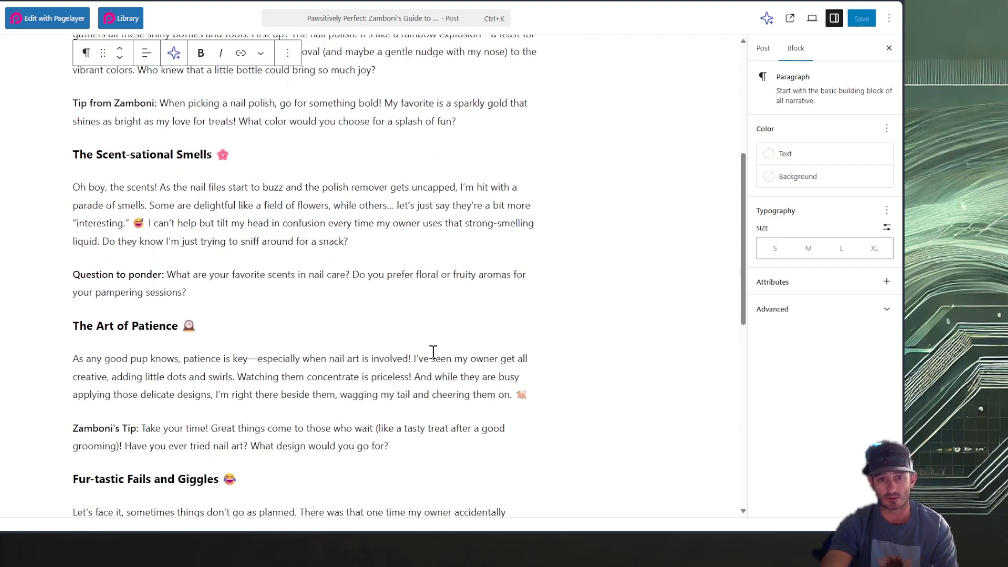
scroll(420, 315, "down", 9)
scroll(434, 355, "down", 7)
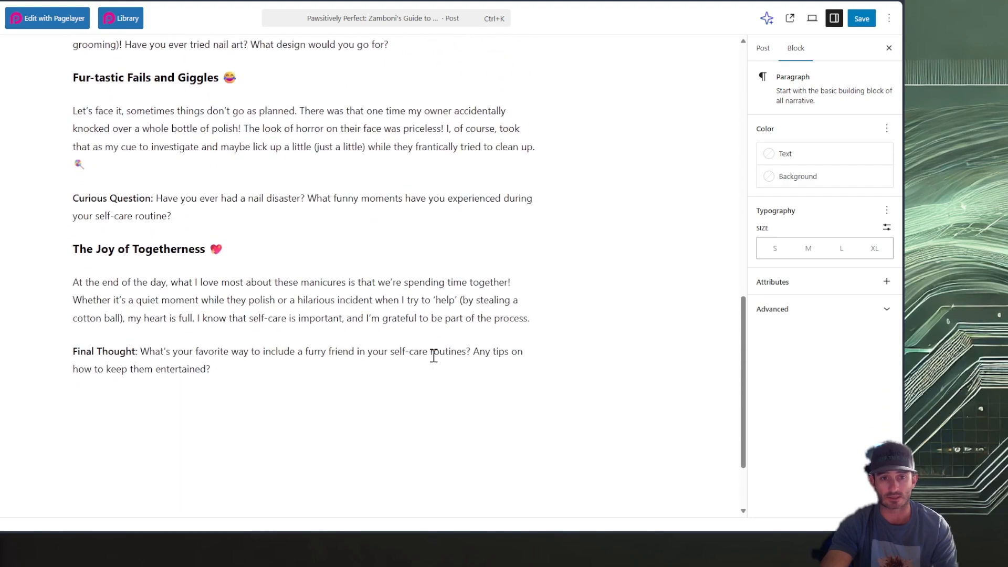
scroll(433, 355, "up", 20)
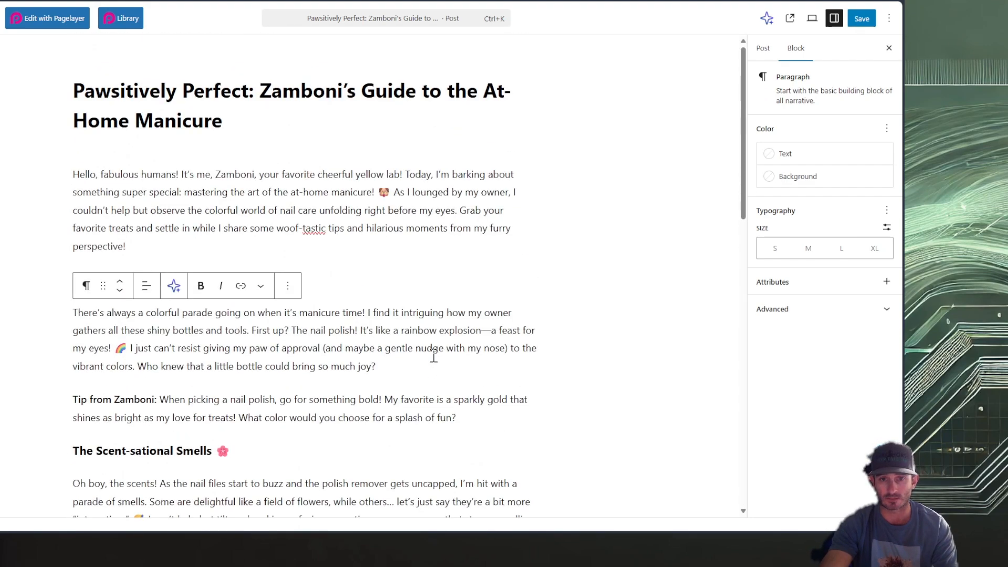
scroll(434, 356, "down", 9)
scroll(434, 355, "up", 8)
scroll(433, 356, "down", 20)
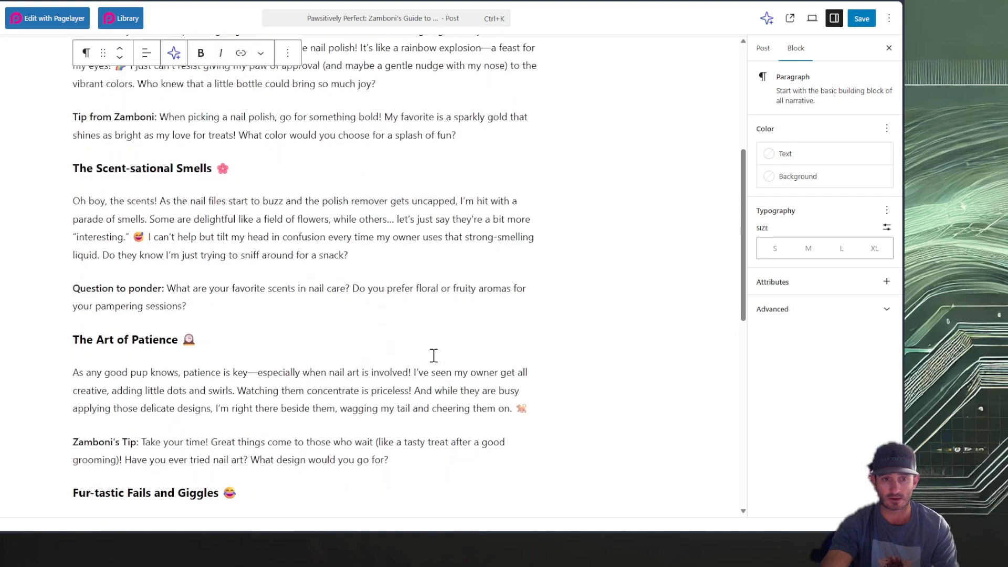
scroll(433, 355, "up", 20)
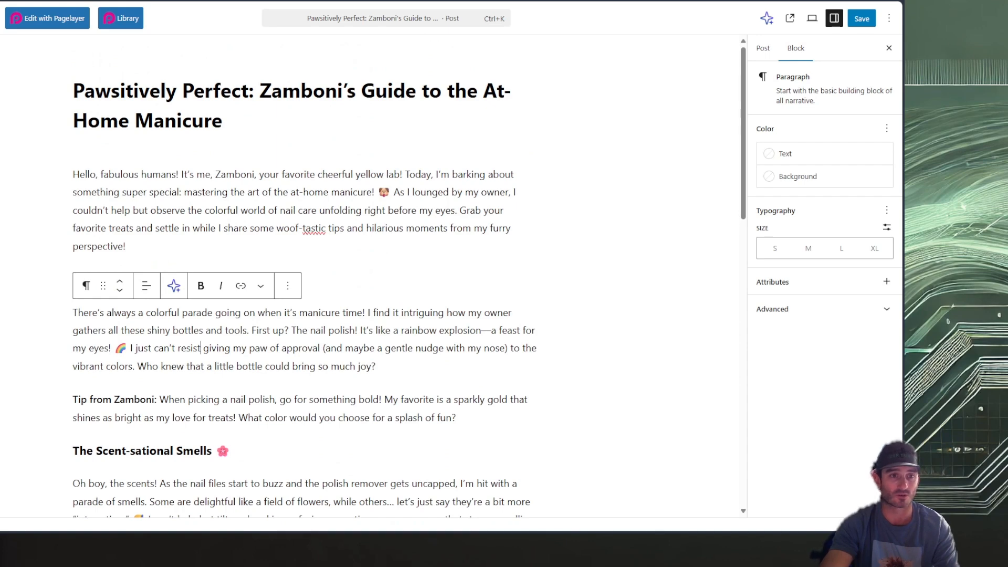
scroll(46, 173, "down", 1)
scroll(45, 174, "up", 1)
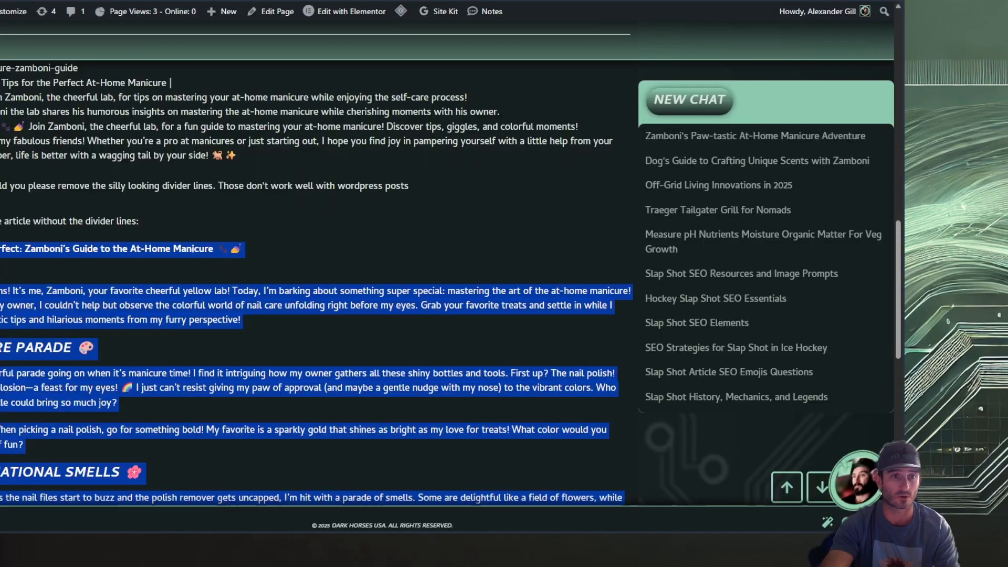
Copy the SEO Content list and closing paragraph from the writing chatbot and paste them below the Final Thought paragraph in the WordPress post
left_click_drag(309, 290, 296, 314)
scroll(294, 312, "down", 9)
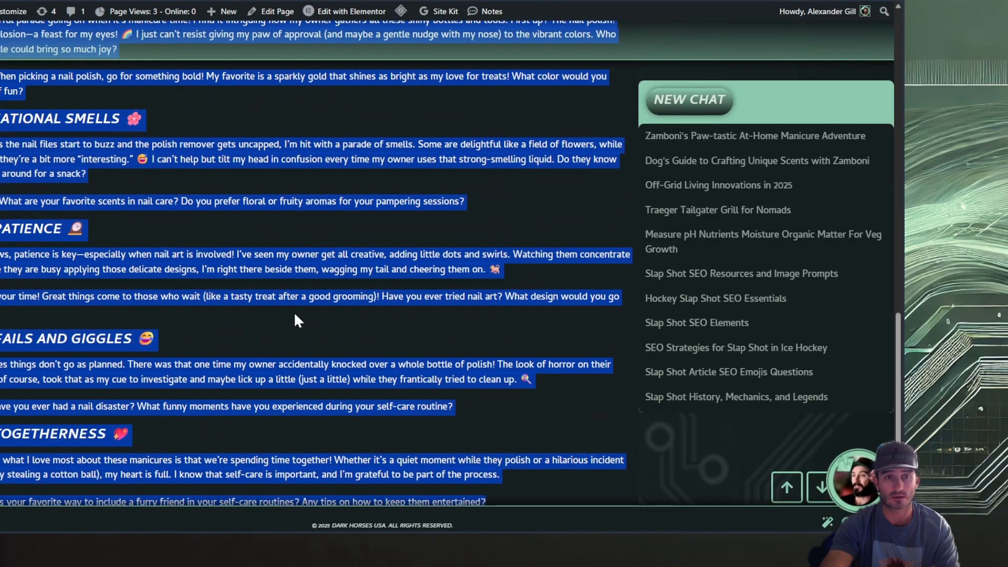
left_click(63, 284)
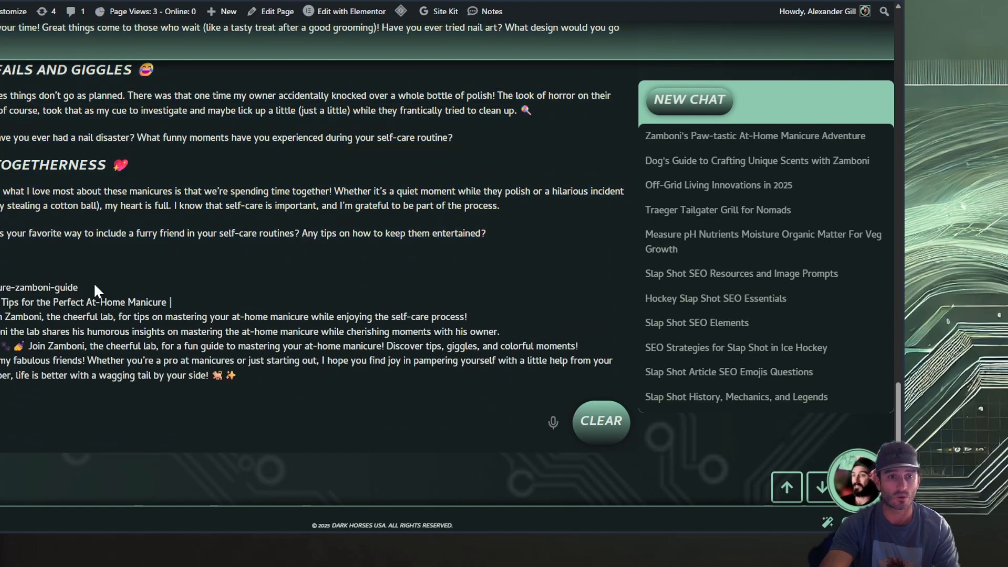
left_click_drag(259, 374, 2, 286)
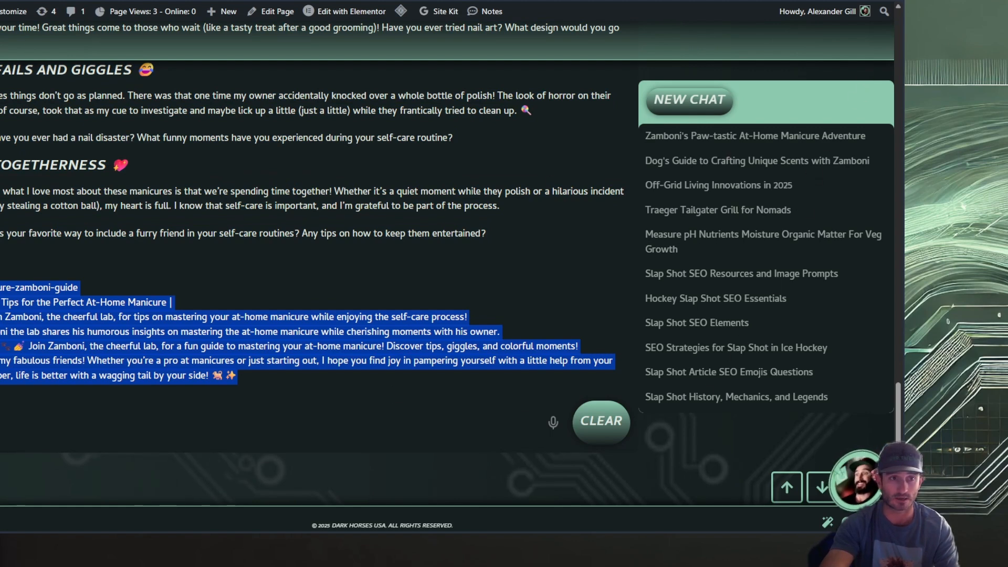
key("ctrl+Tab")
scroll(202, 397, "down", 15)
left_click(235, 296)
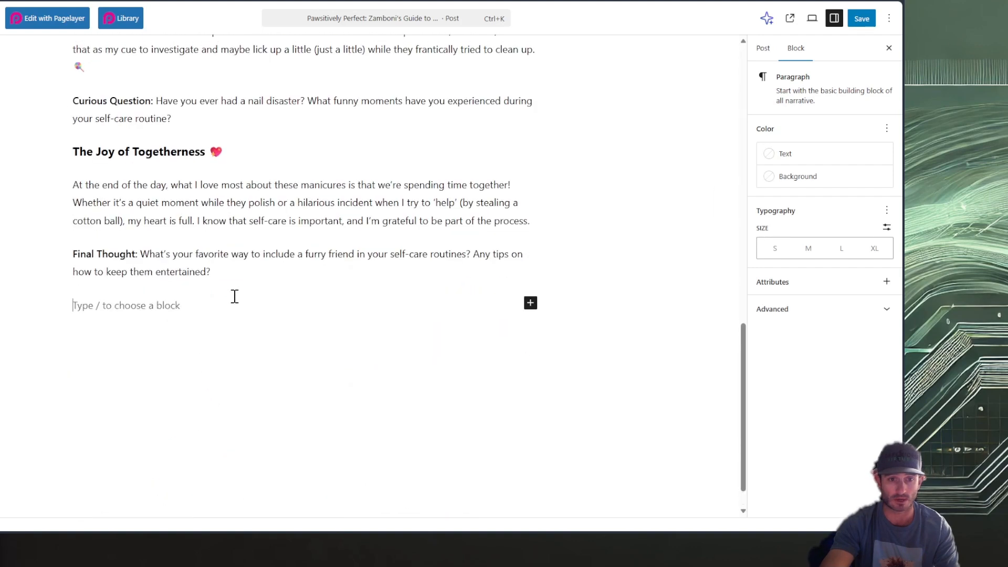
key("ctrl+v")
scroll(286, 367, "up", 5)
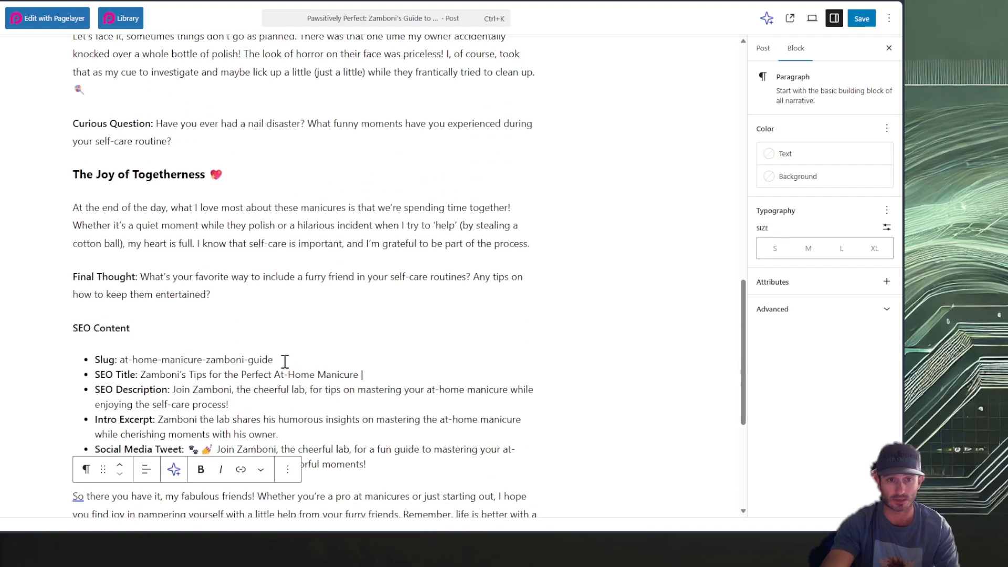
scroll(299, 307, "down", 2)
left_click(340, 250)
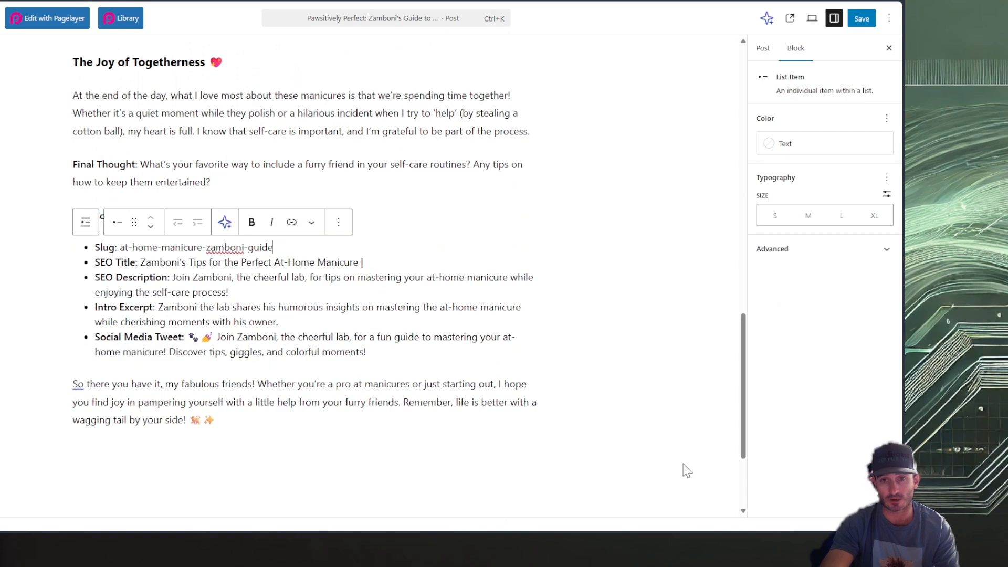
Review the pasted SEO Content list and the rest of the article in the post body
scroll(267, 321, "up", 3)
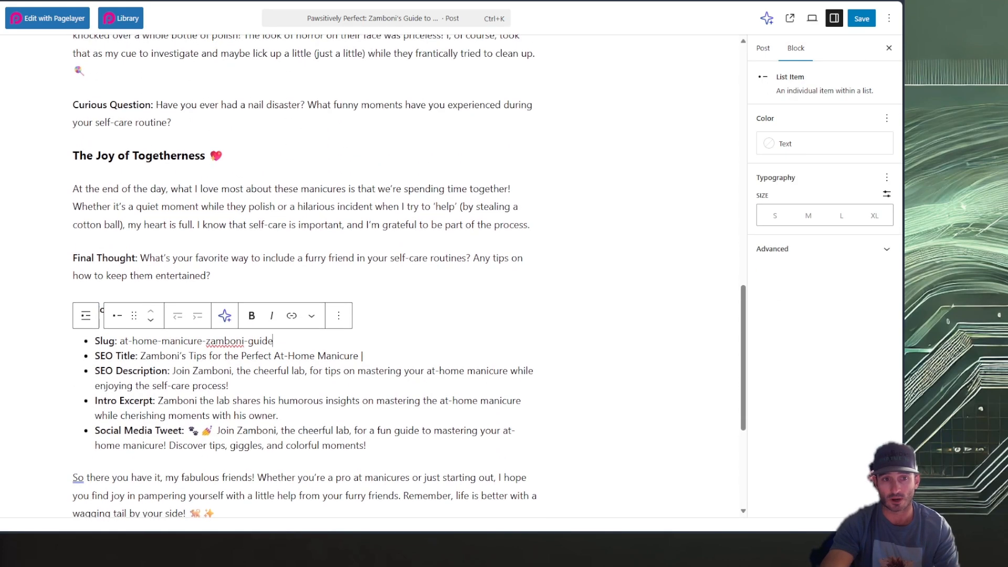
scroll(369, 318, "up", 1)
scroll(378, 319, "down", 1)
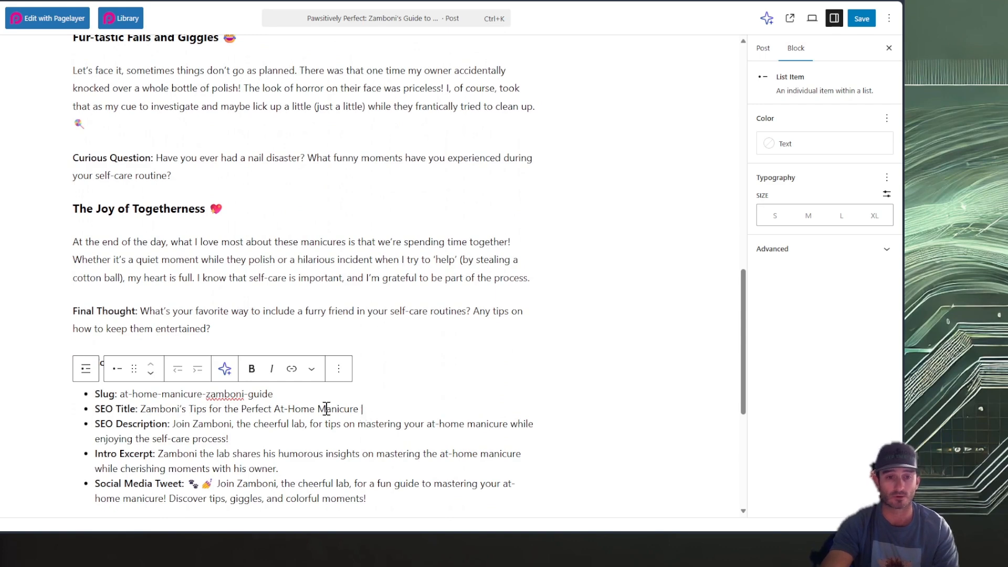
scroll(563, 398, "up", 1)
scroll(560, 401, "down", 2)
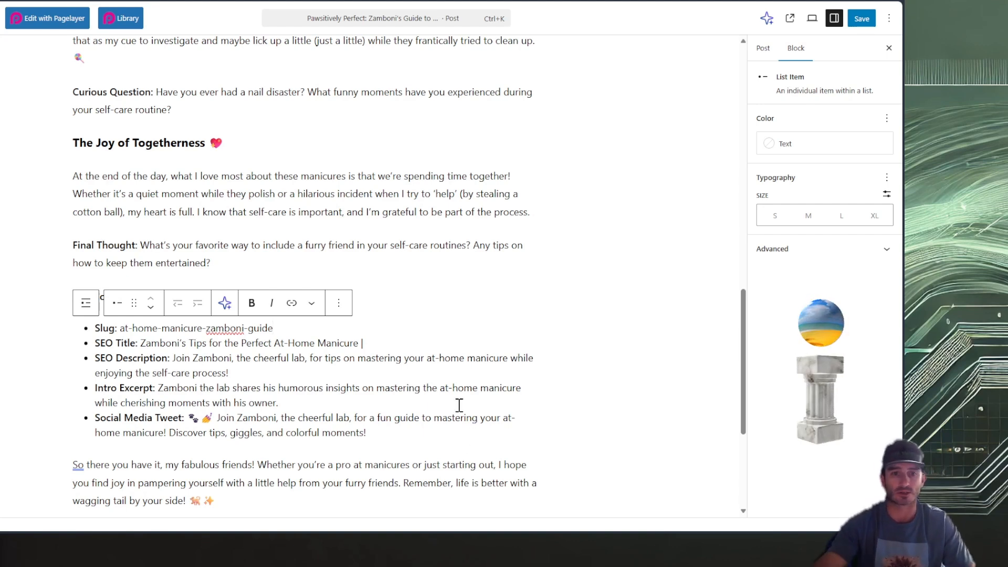
scroll(421, 376, "up", 2)
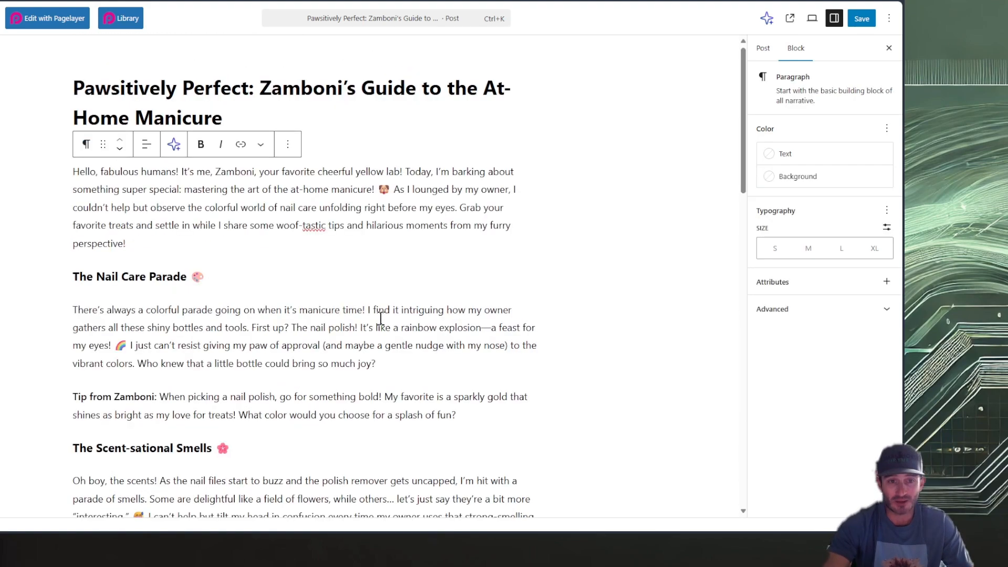
scroll(380, 330, "down", 4)
scroll(380, 330, "down", 5)
scroll(378, 328, "up", 10)
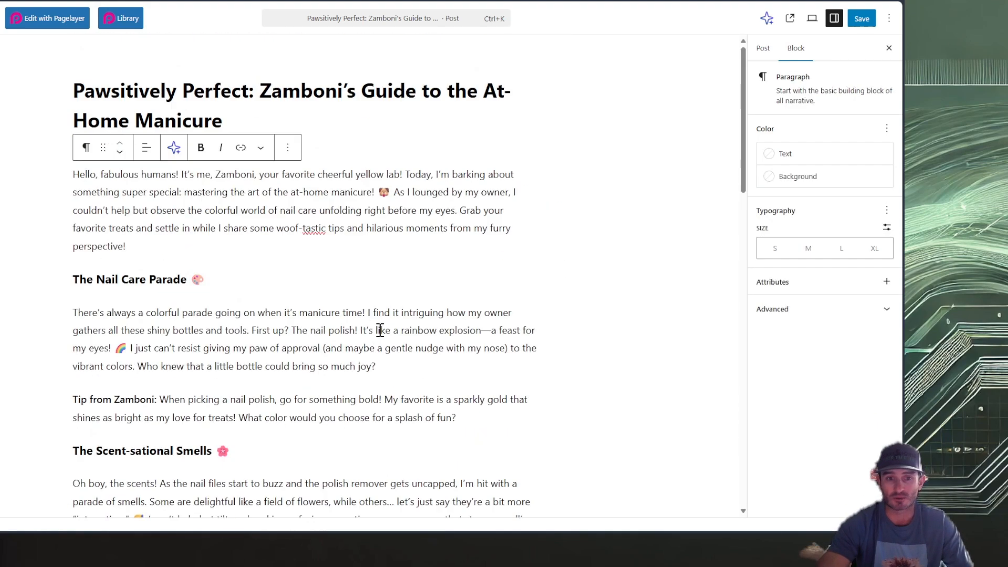
left_click(399, 227)
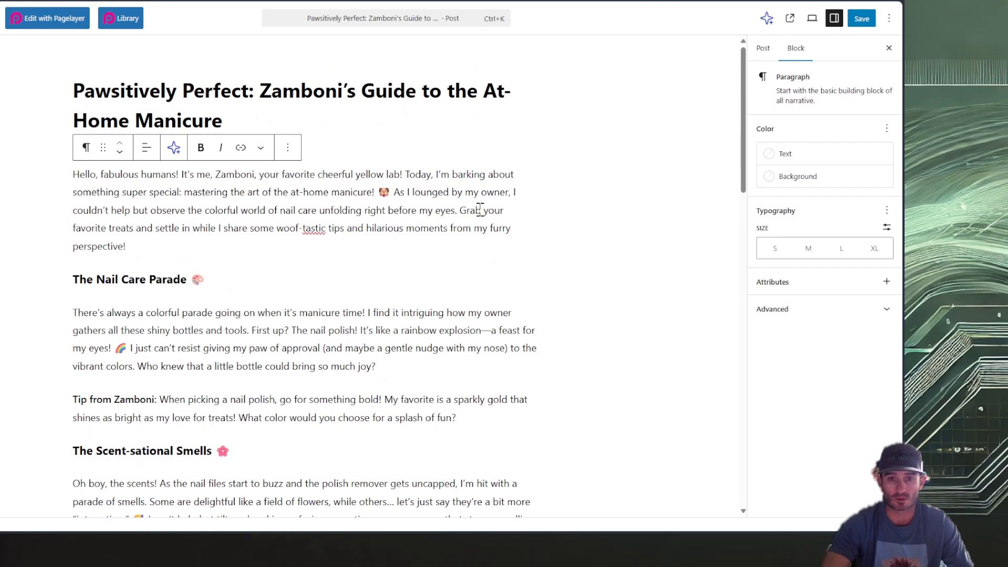
scroll(293, 345, "down", 3)
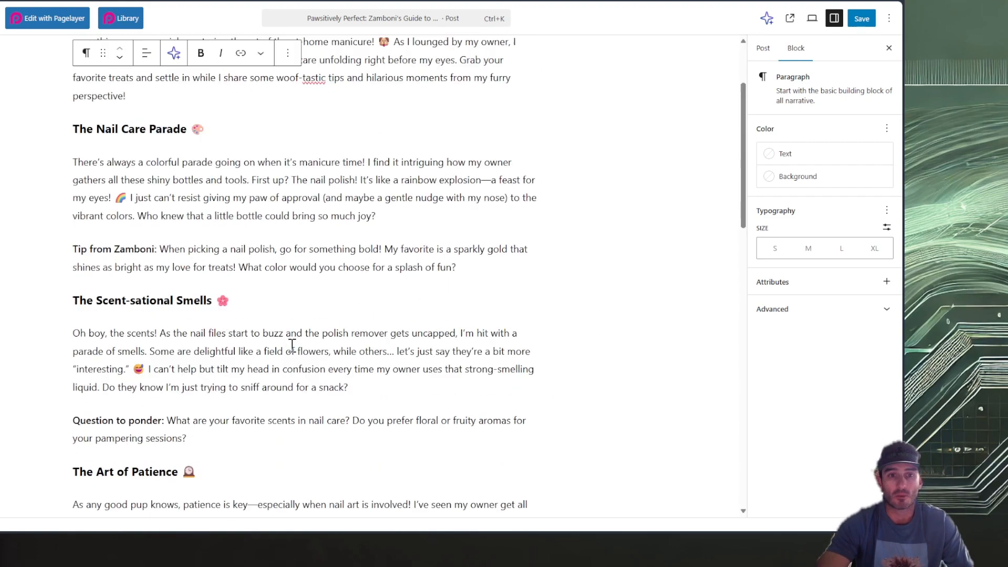
scroll(292, 345, "up", 3)
scroll(507, 351, "down", 18)
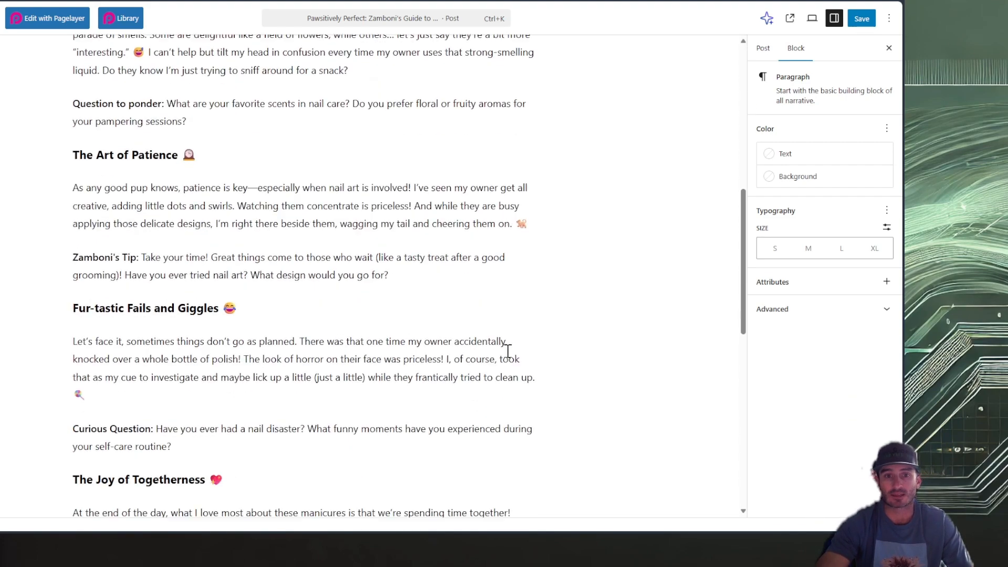
Set the post's slug to "at-home-manicure-zamboni-guide", copied from the SEO Content list
left_click_drag(298, 220, 121, 222)
key("ctrl+c")
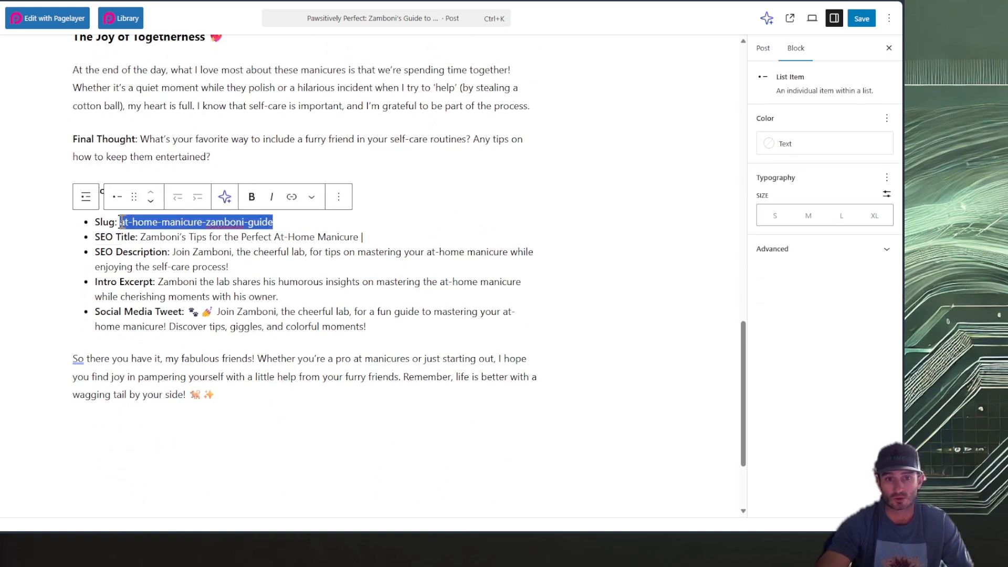
left_click(762, 53)
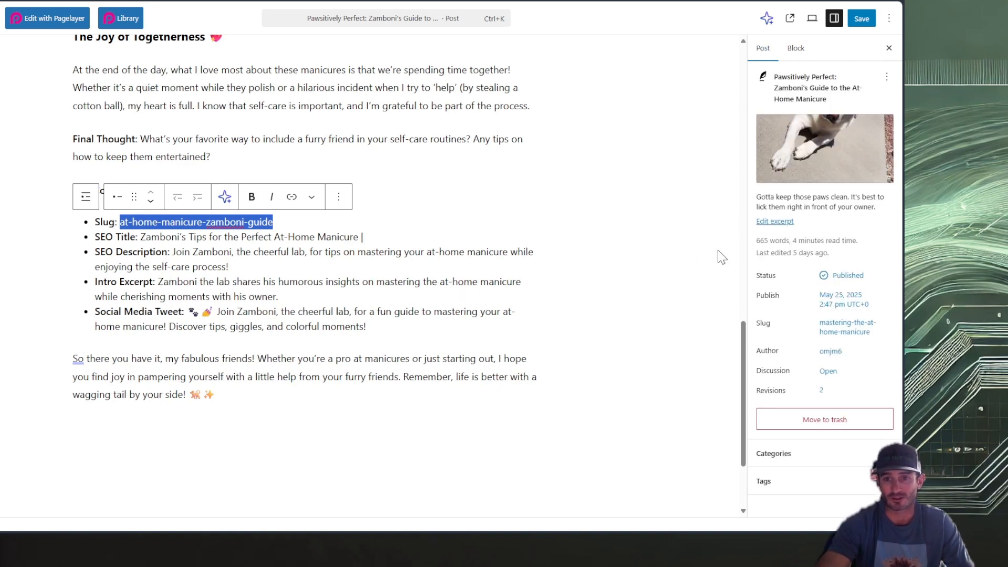
left_click(848, 336)
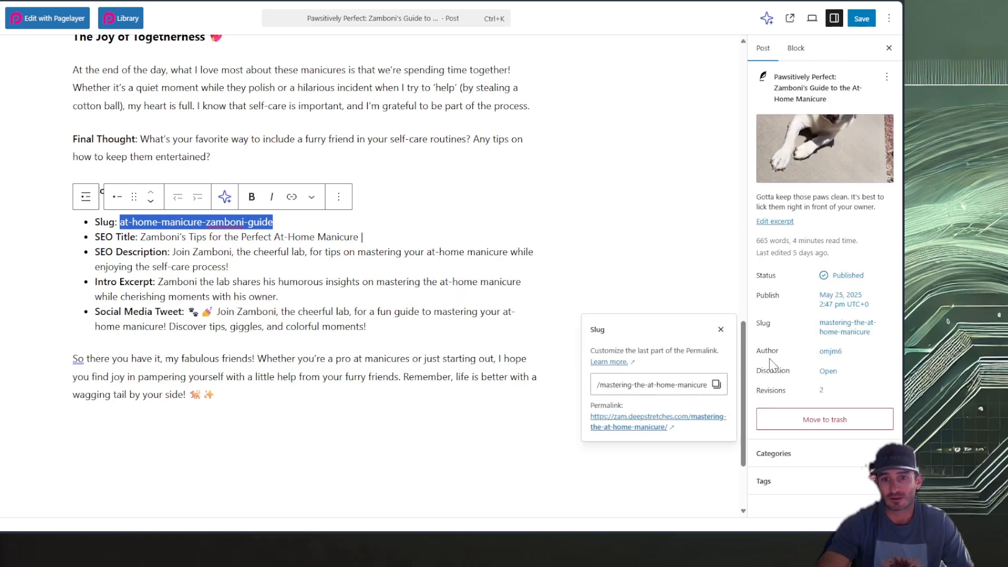
triple_click(653, 385)
key("ctrl+v")
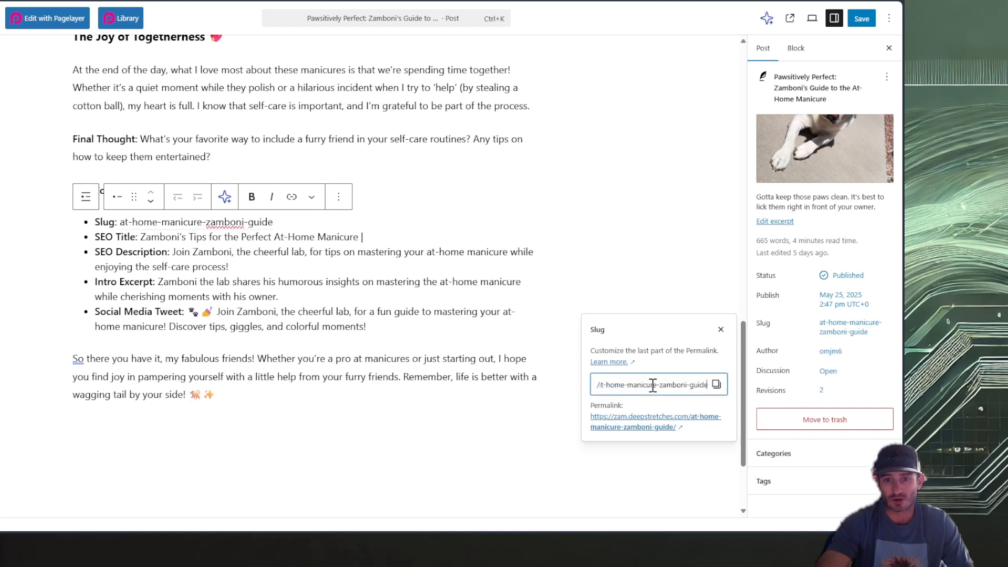
left_click(274, 237)
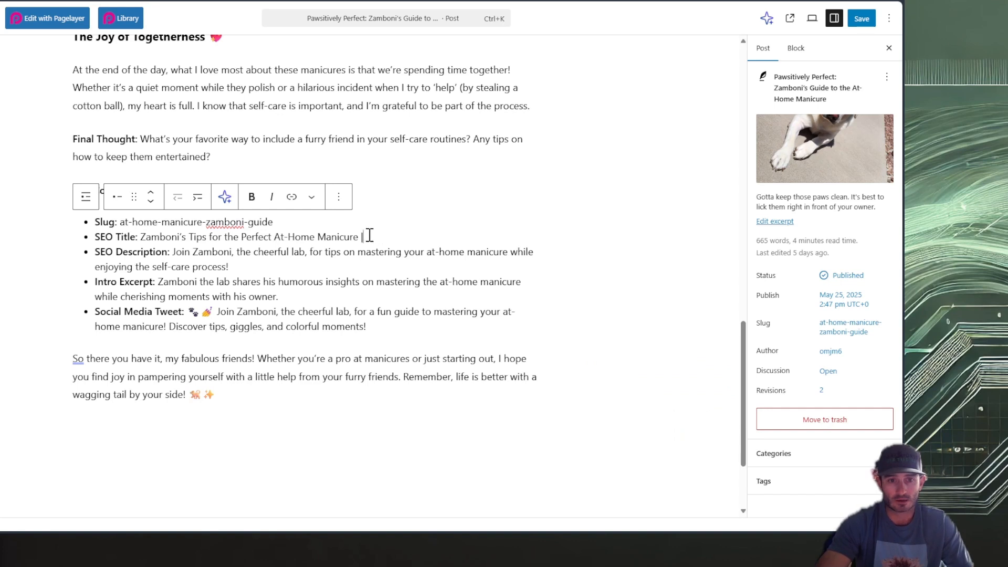
Set the post's SEO title to "Zamboni's Tips for the Perfect At-Home Manicure | Zamboni", copying the suggested title and adding the site's name
left_click_drag(369, 235, 142, 244)
key("ctrl+c")
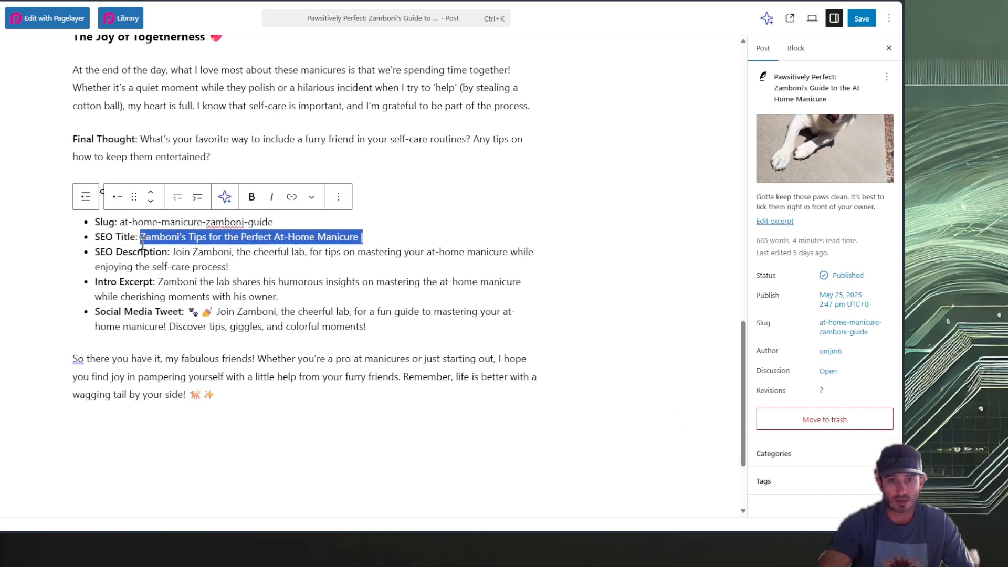
left_click(1, 496)
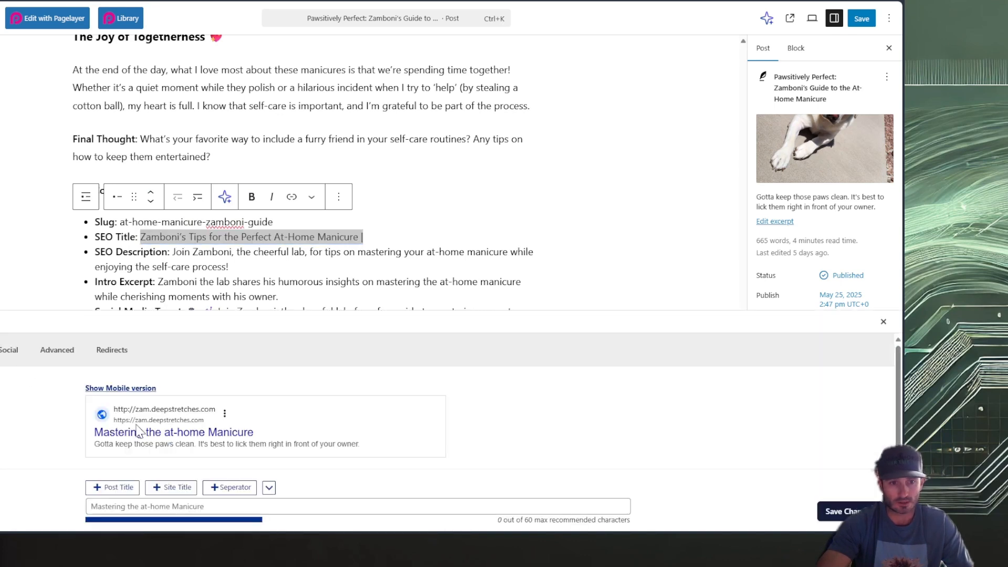
scroll(179, 467, "down", 2)
left_click(195, 420)
key("ctrl+v")
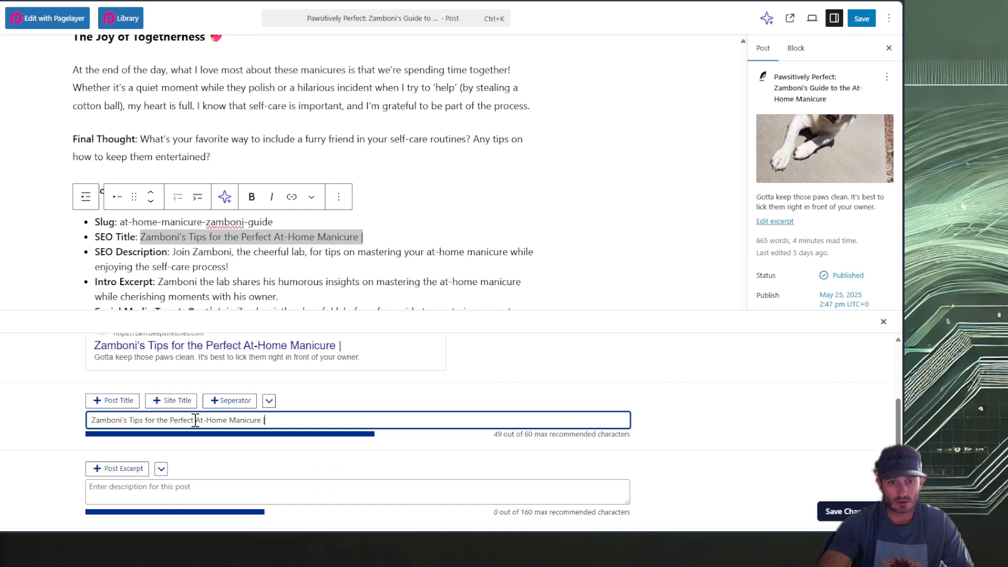
type("Zam")
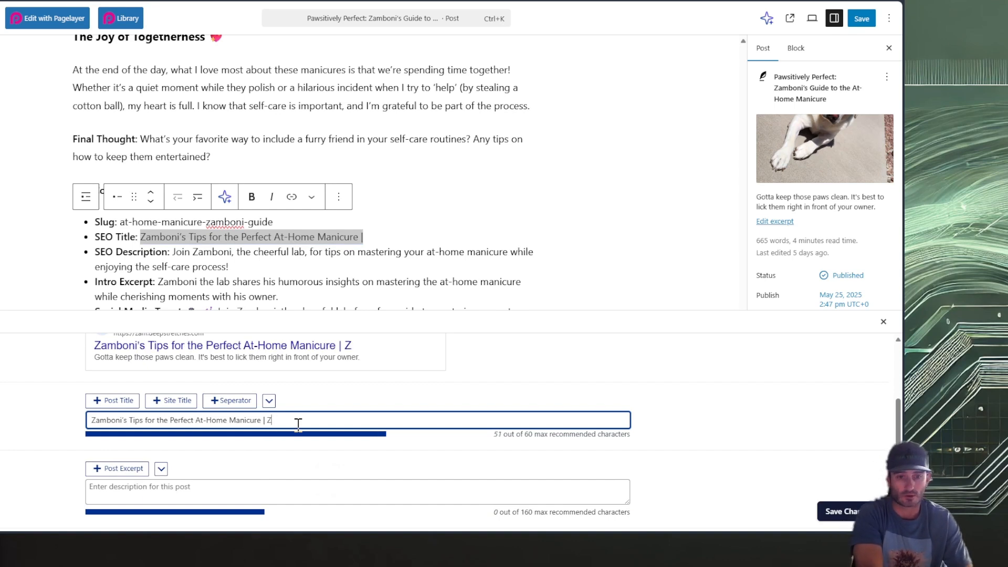
type("boni")
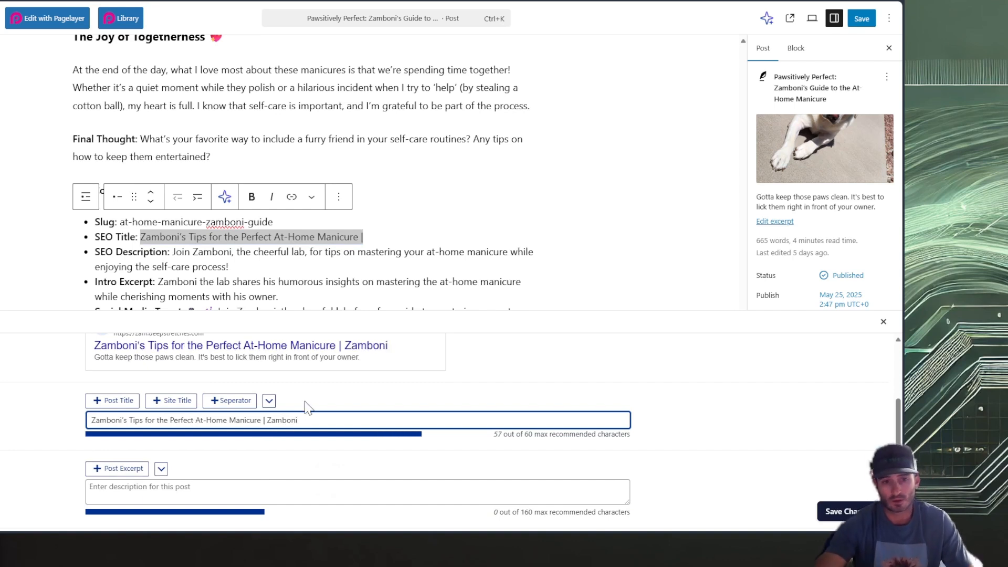
Set the post's SEO description to "Join Zamboni, the cheerful lab, for tips on mastering your at-home manicure while enjoying the self-care process!" and close the SEO settings
left_click(227, 260)
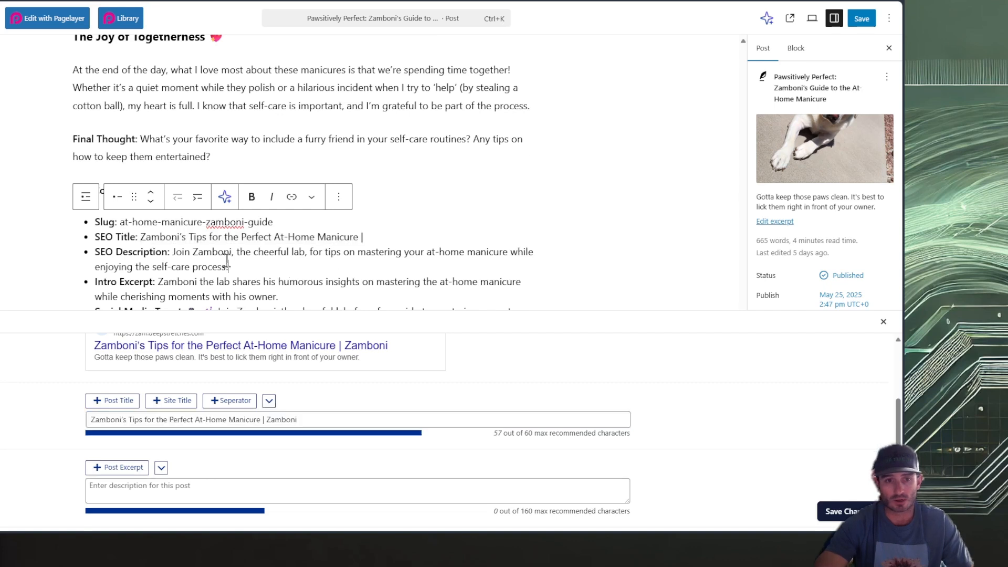
left_click_drag(237, 265, 174, 257)
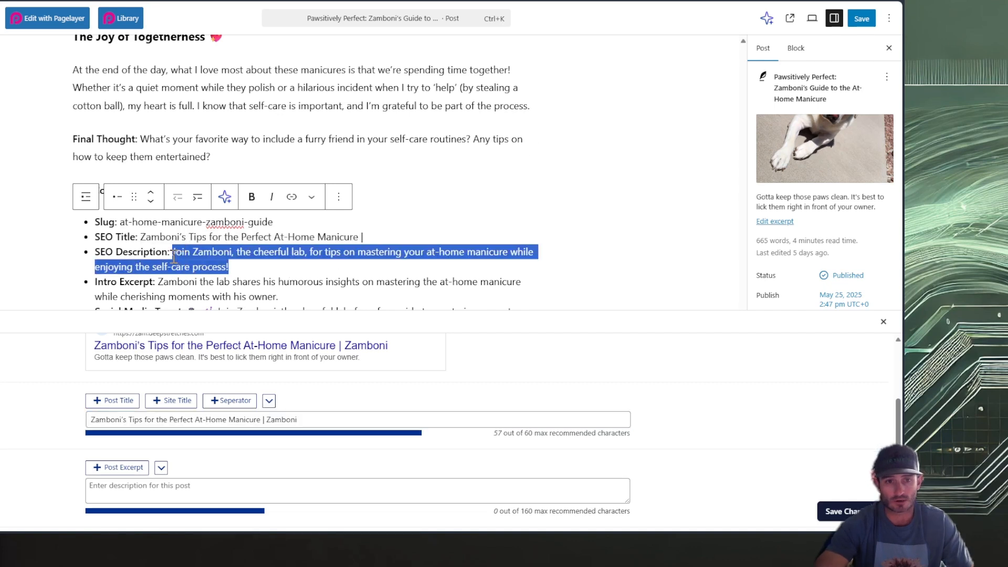
key("ctrl+c")
left_click(248, 496)
key("ctrl+v")
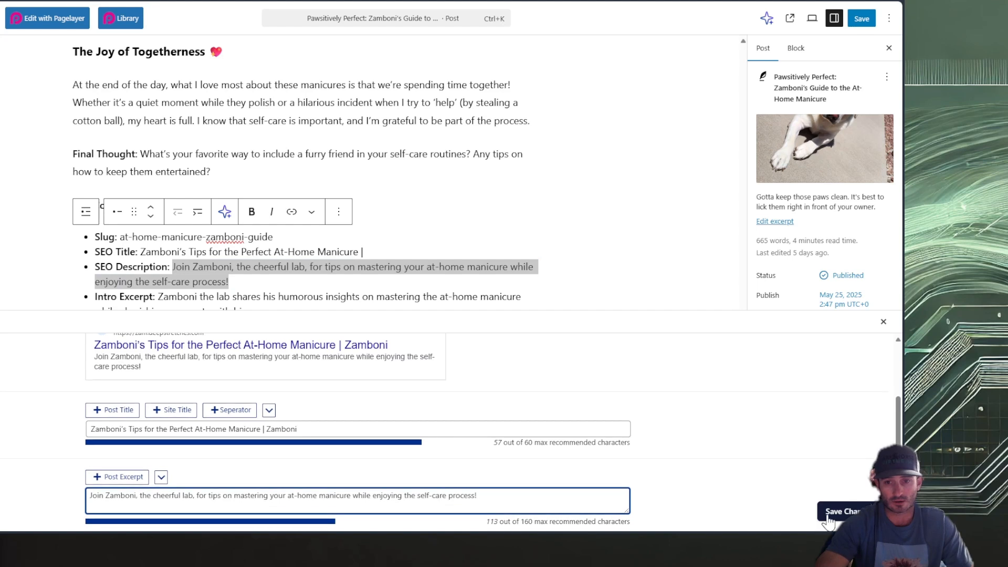
scroll(829, 517, "up", 2)
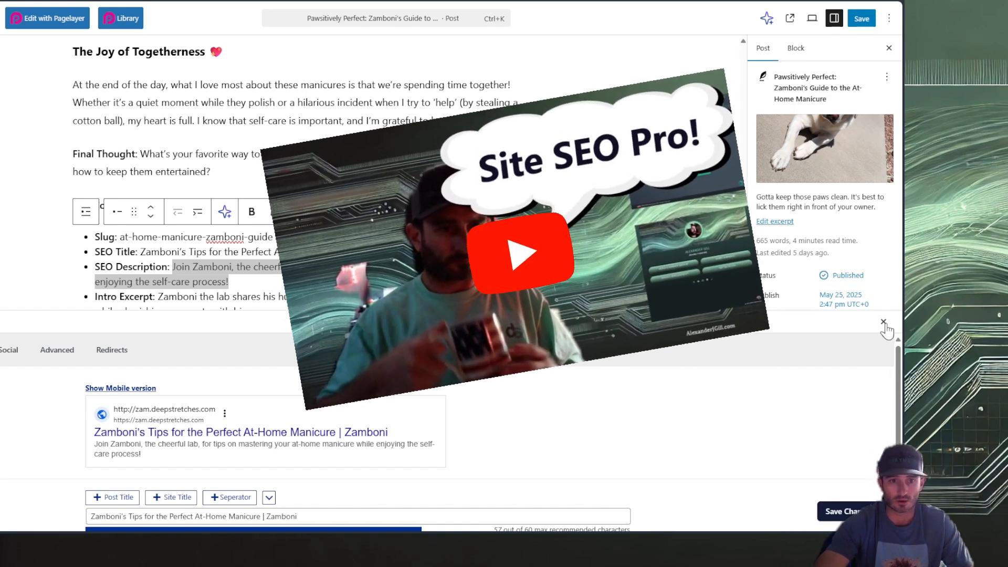
left_click(884, 322)
Replace the post's excerpt with the Intro Excerpt sentence copied from the SEO Content list
left_click_drag(278, 311, 163, 299)
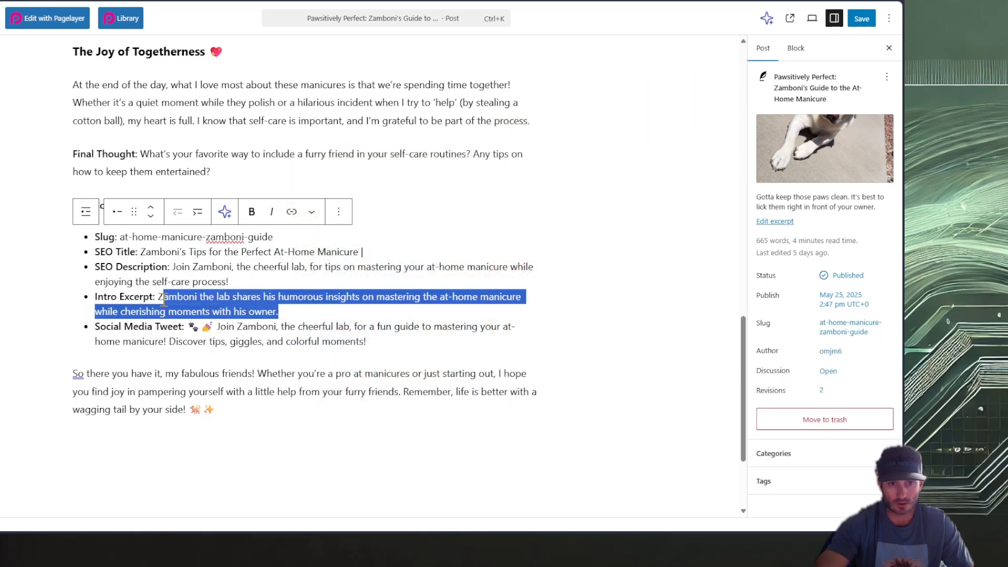
scroll(163, 298, "up", 1)
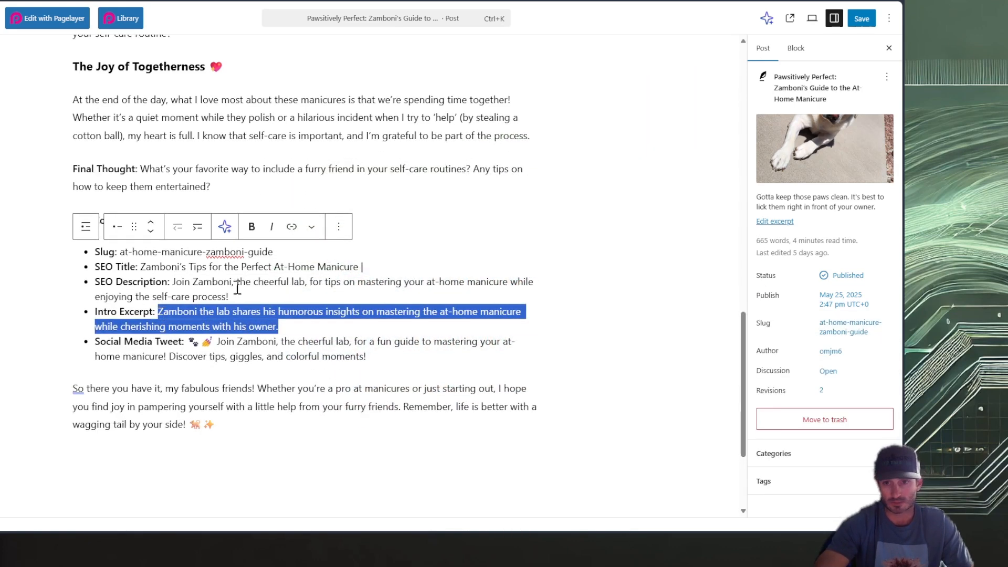
left_click(786, 222)
left_click(635, 264)
key("ctrl+a")
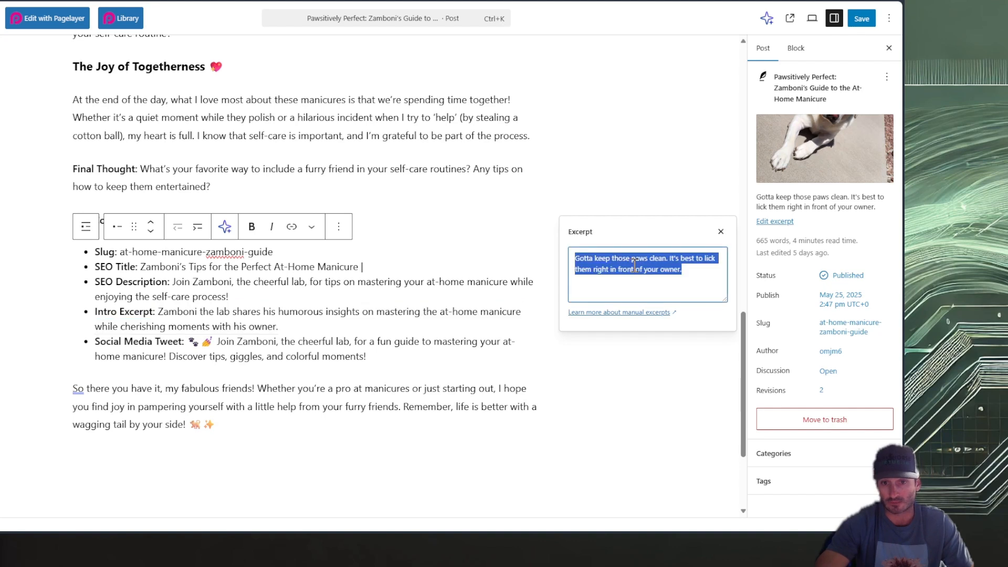
key("ctrl+v")
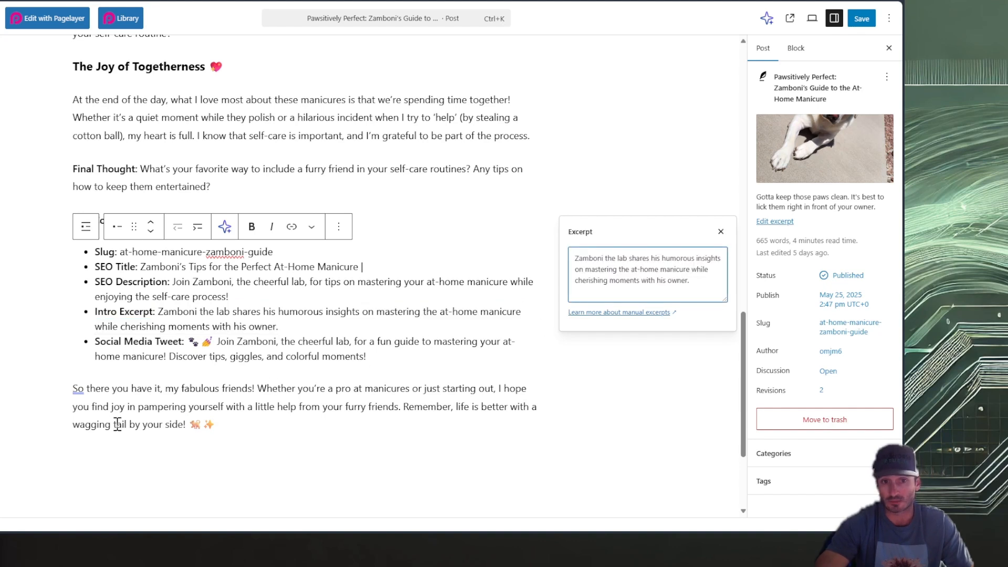
Examine the Social Media Tweet suggestion in the SEO Content list and the closing paragraph below it
left_click(351, 357)
key("Up")
key("Up")
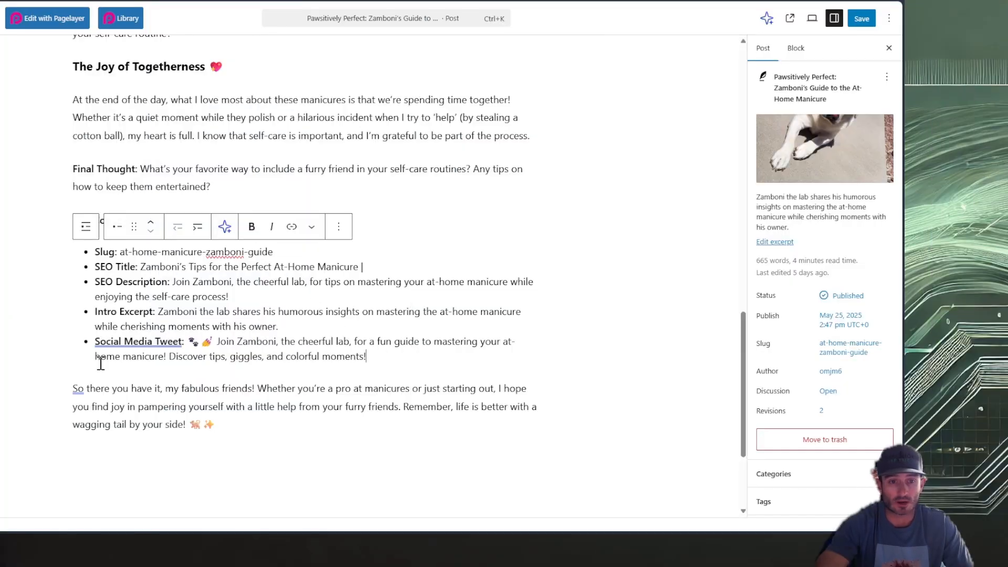
left_click_drag(94, 341, 184, 342)
left_click(227, 340)
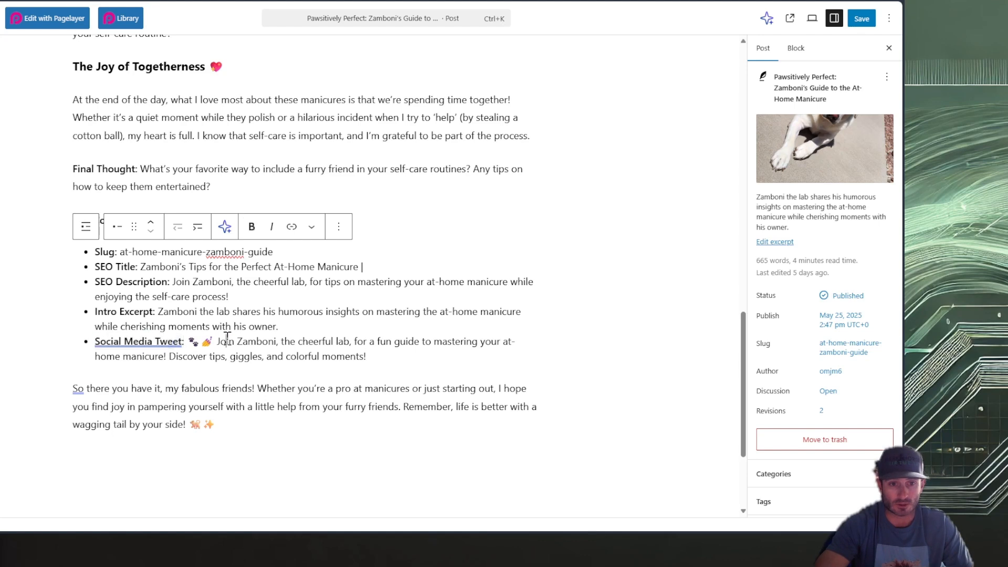
left_click(181, 343)
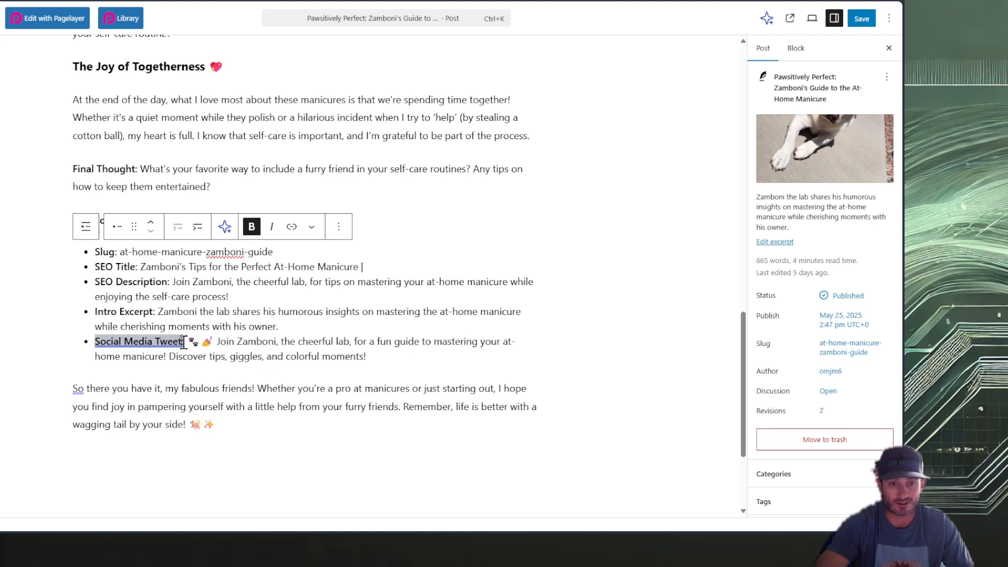
left_click(363, 342)
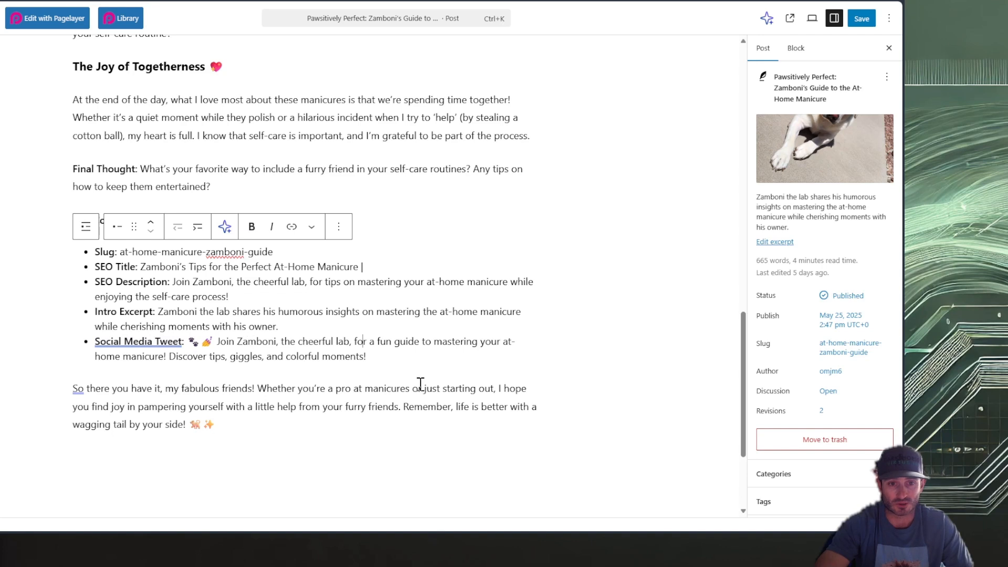
left_click(288, 391)
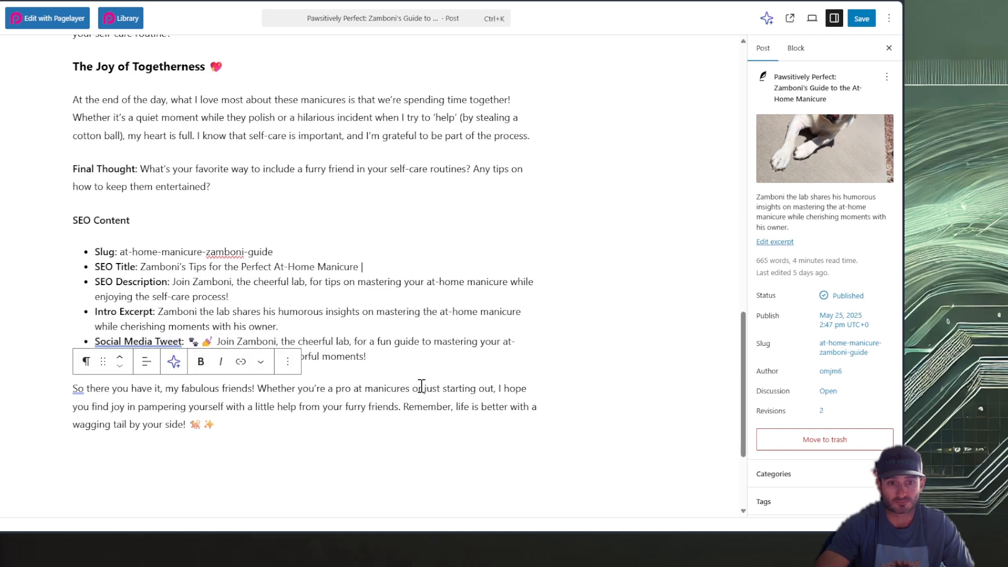
left_click(403, 354)
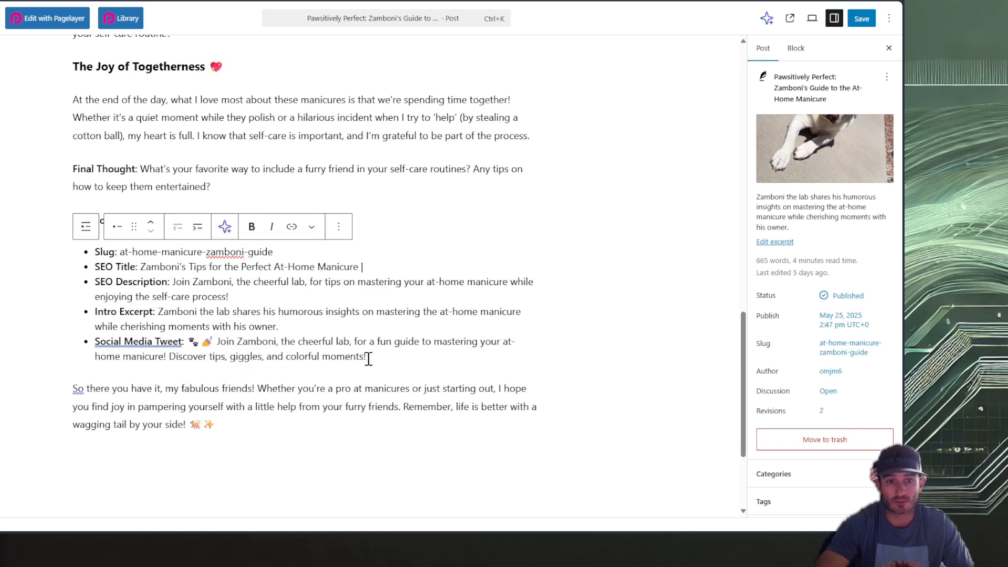
Delete the SEO Content heading and its whole bulleted list from the post body, keeping the closing paragraph
left_click_drag(384, 356, 176, 326)
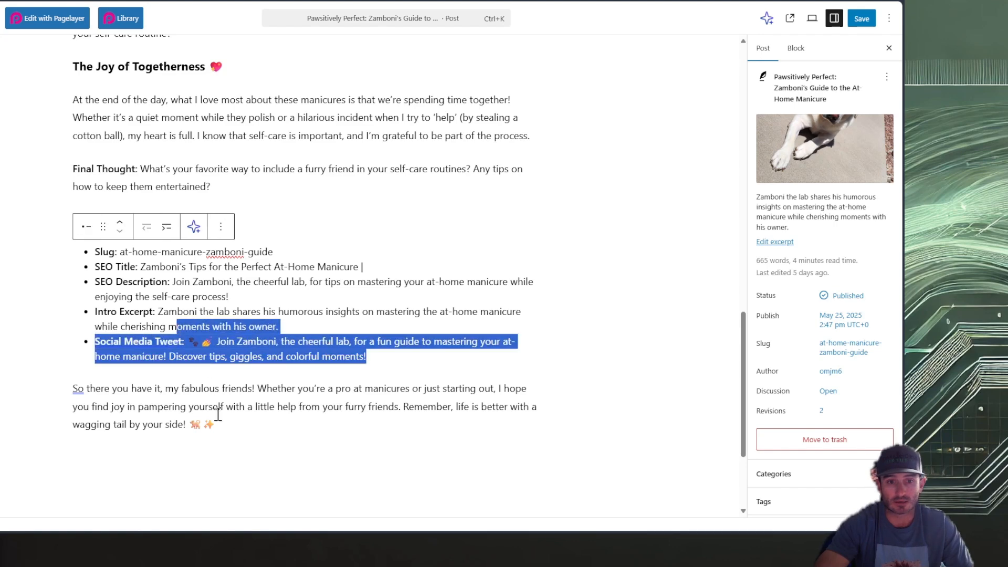
left_click(388, 353)
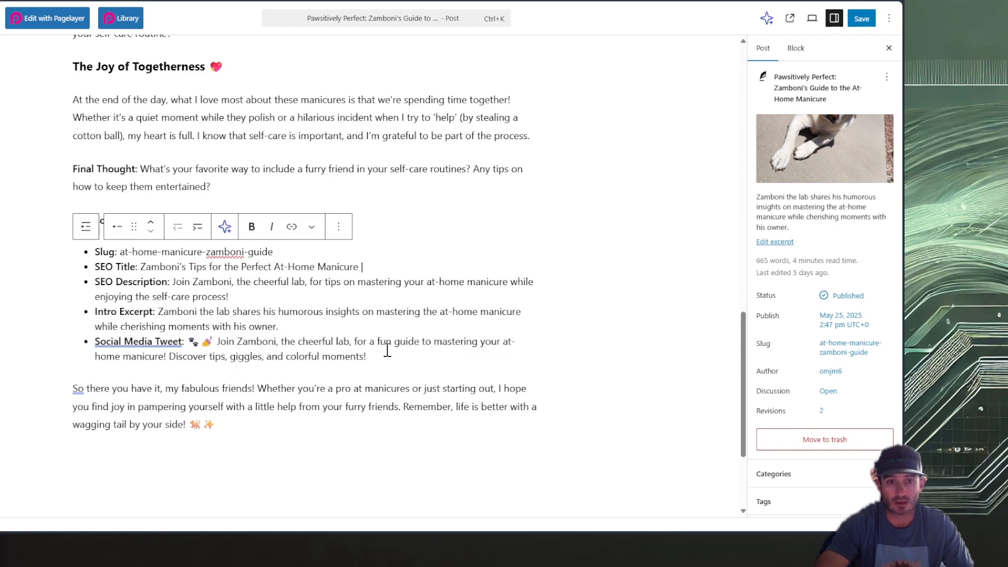
left_click_drag(387, 351, 68, 225)
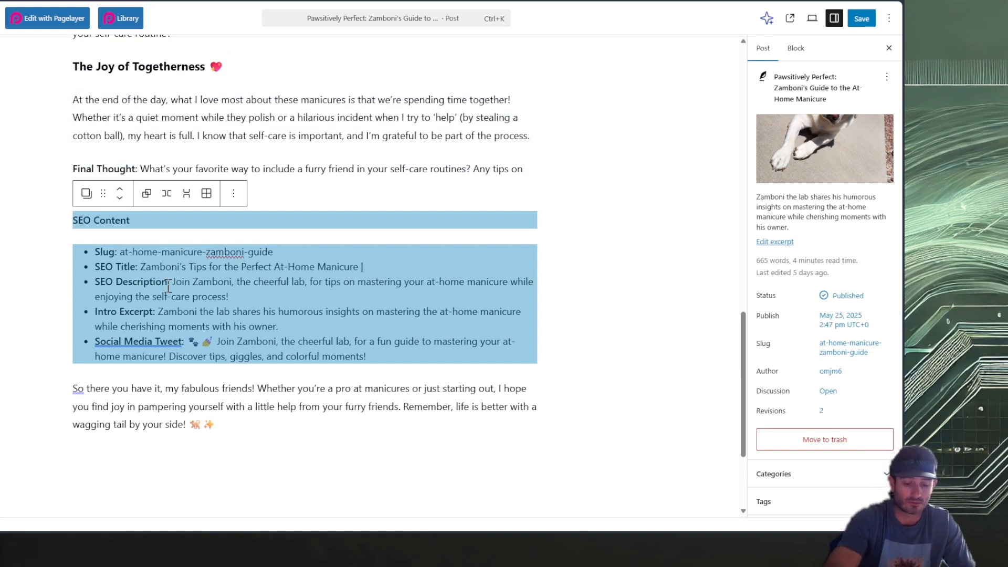
key("BackSpace")
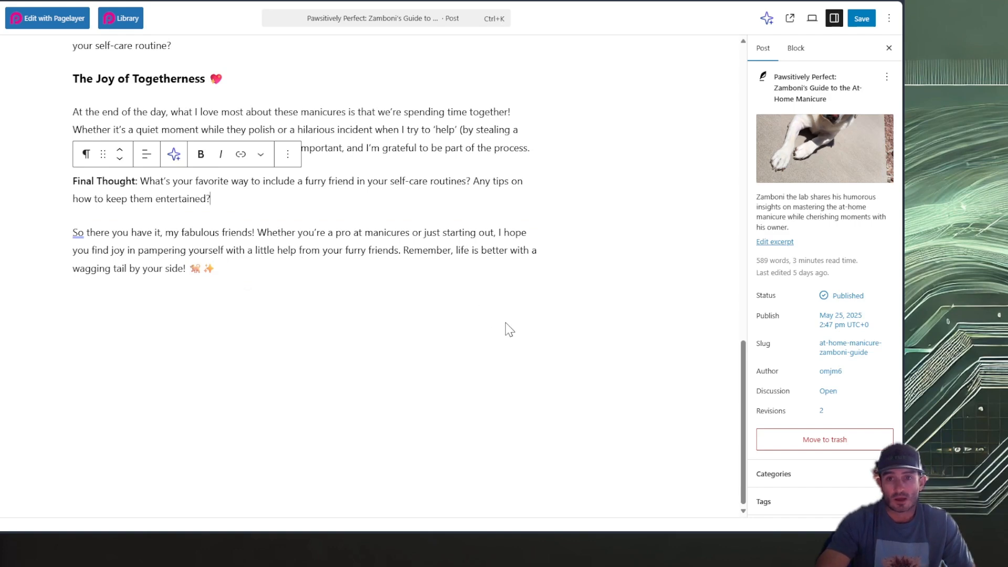
Check the post's categories, tags, featured image and title
scroll(516, 322, "up", 20)
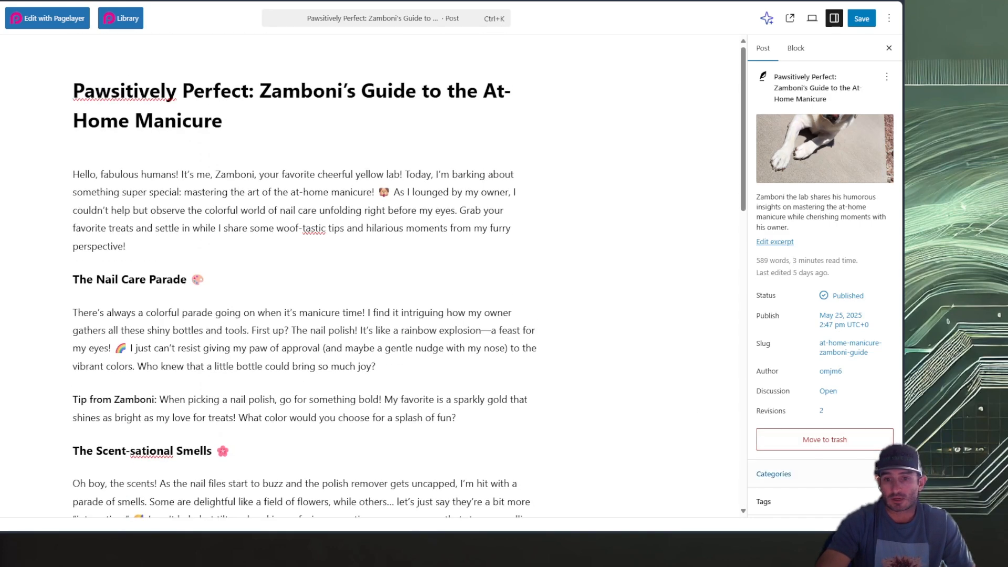
left_click(803, 465)
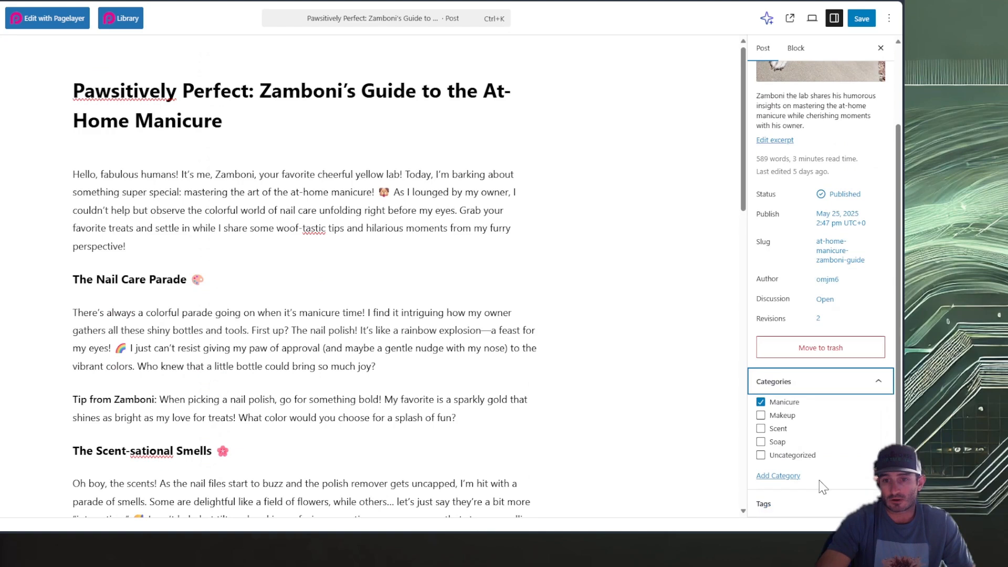
left_click(822, 491)
scroll(853, 479, "down", 2)
scroll(852, 479, "up", 6)
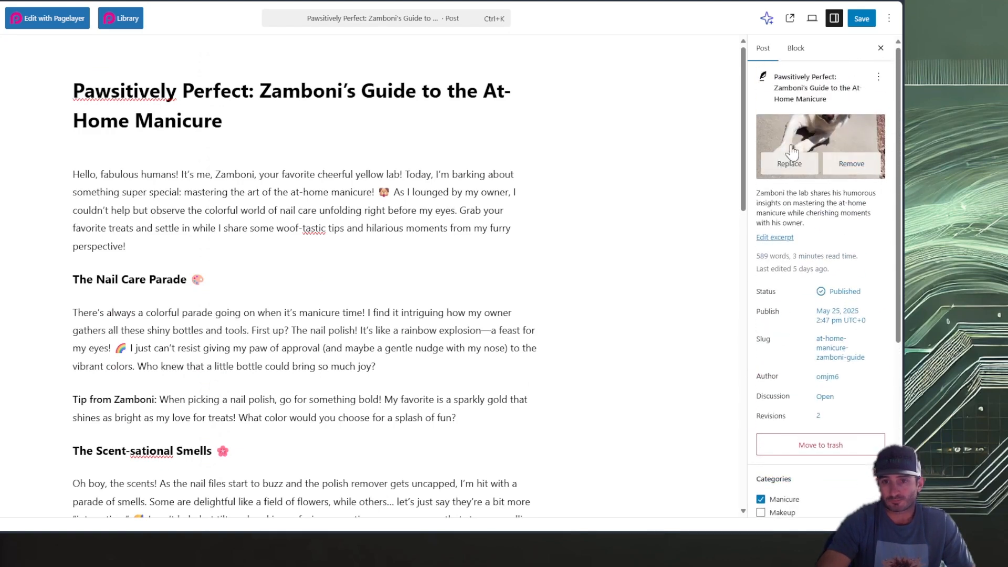
double_click(133, 90)
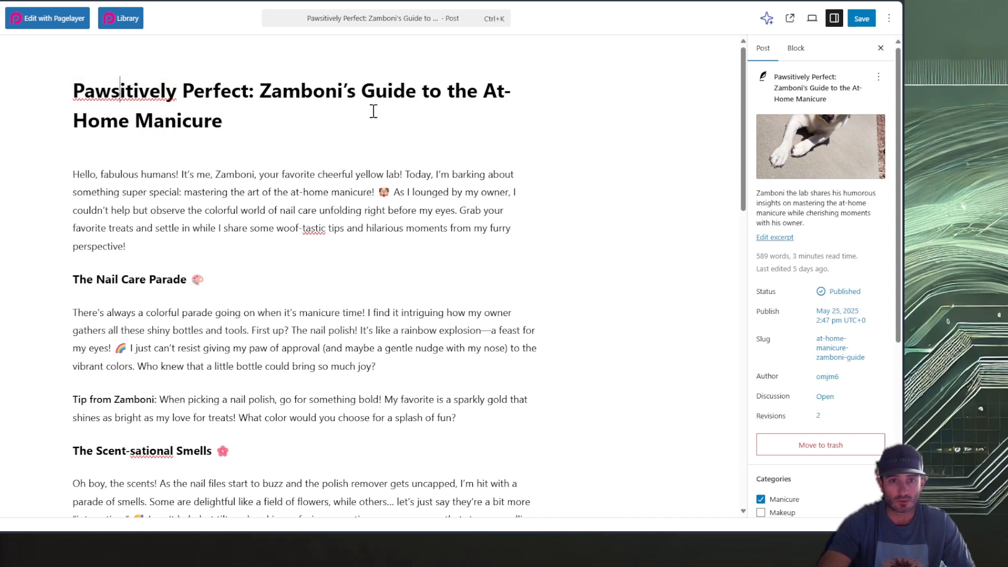
mouse_move(813, 152)
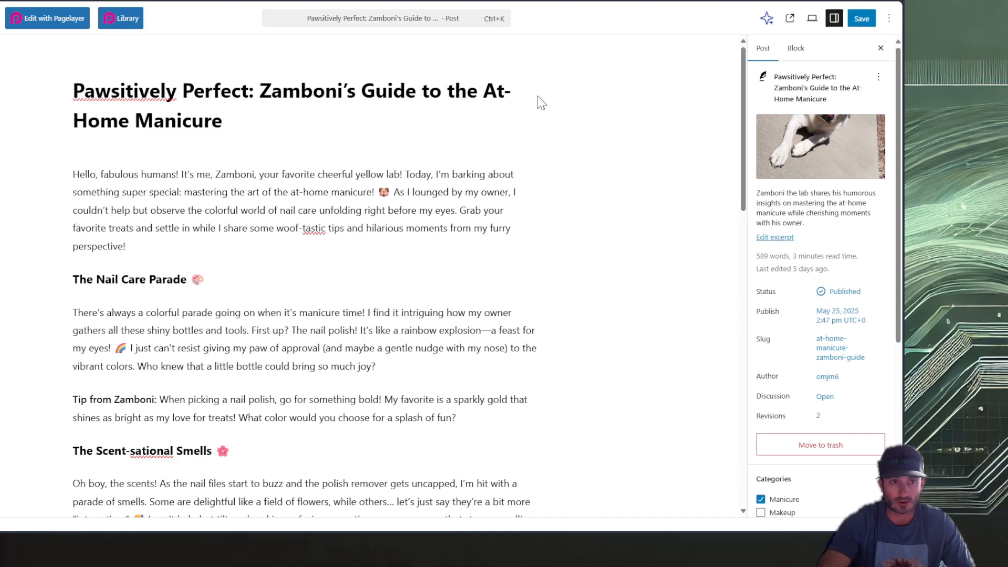
left_click(292, 131)
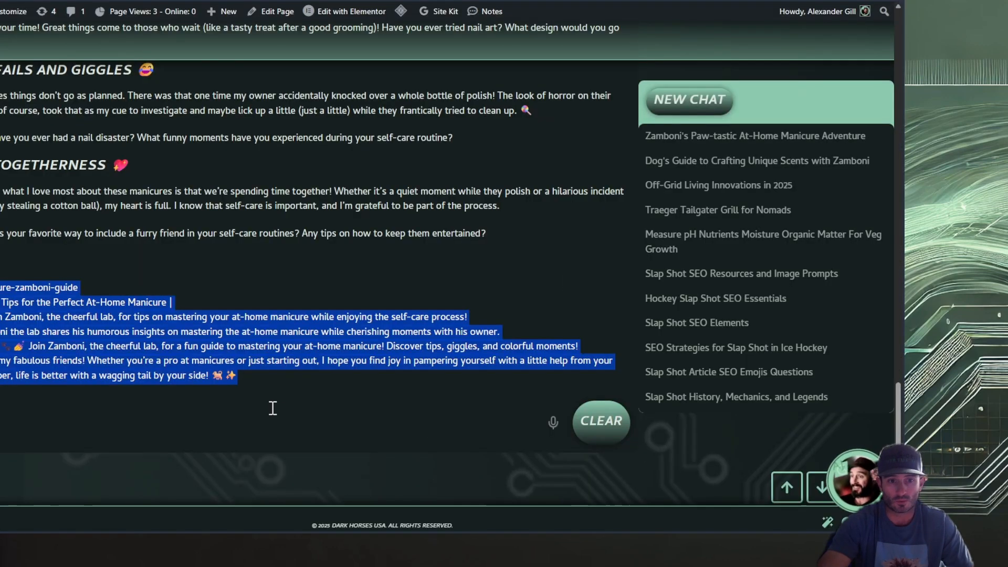
Switch to the chatbot conversation and write a request to generate a prompt for a featured image for this article
left_click(180, 295)
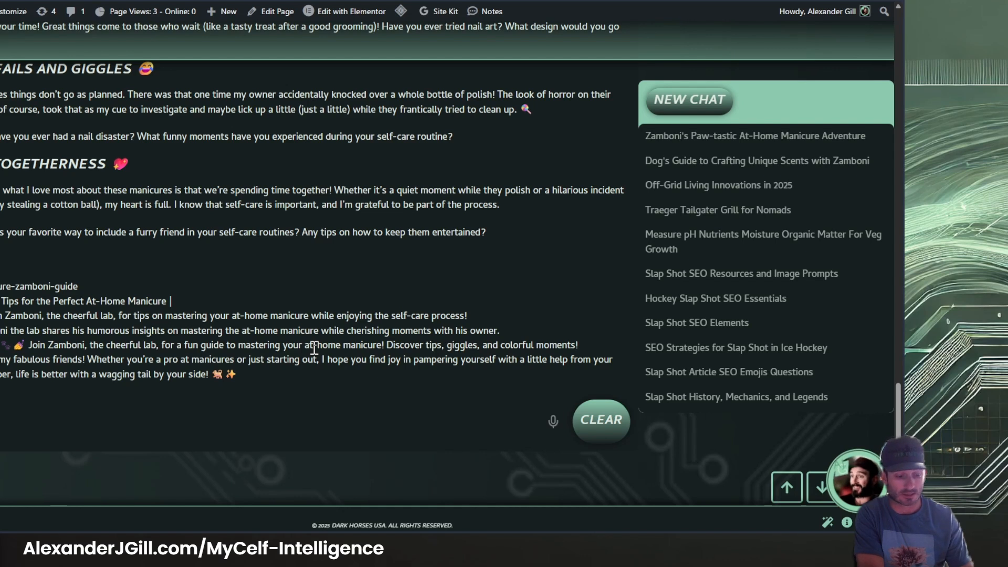
type("w")
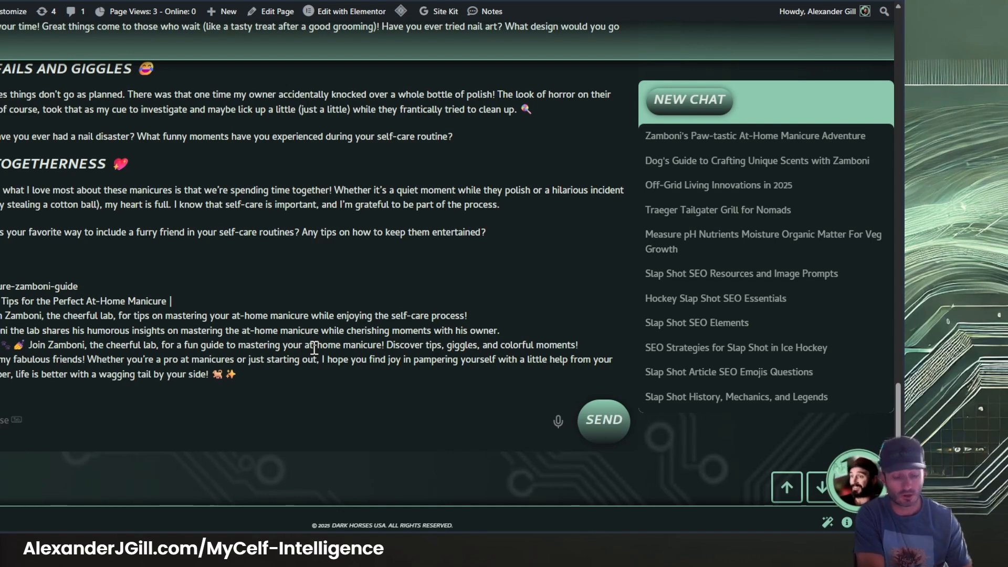
type(" generate ")
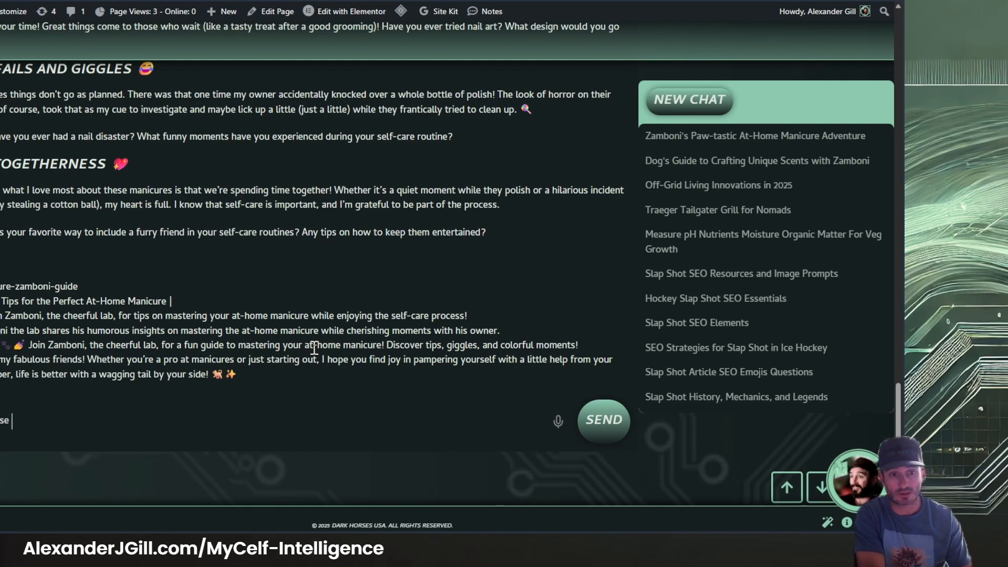
type("a ")
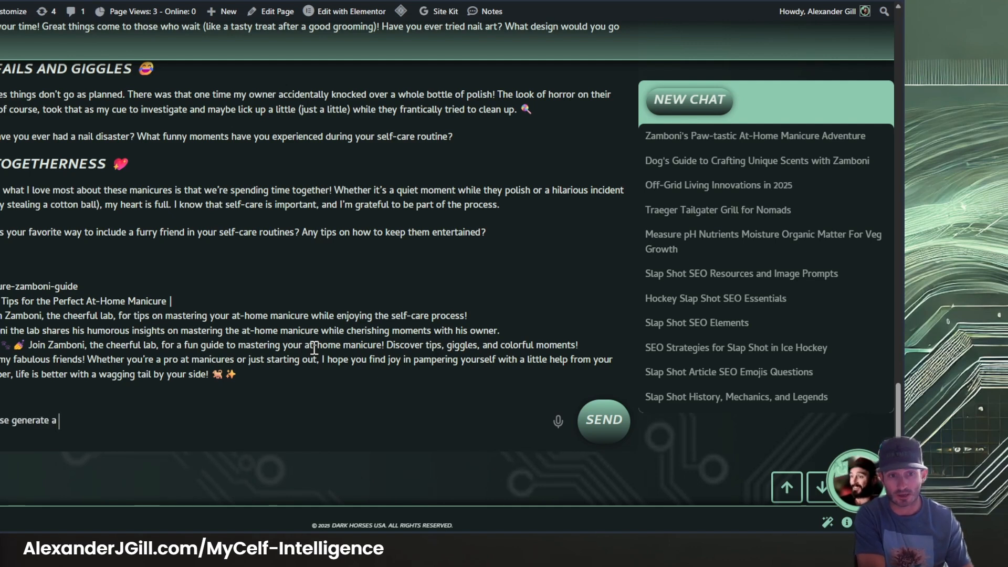
type("pro")
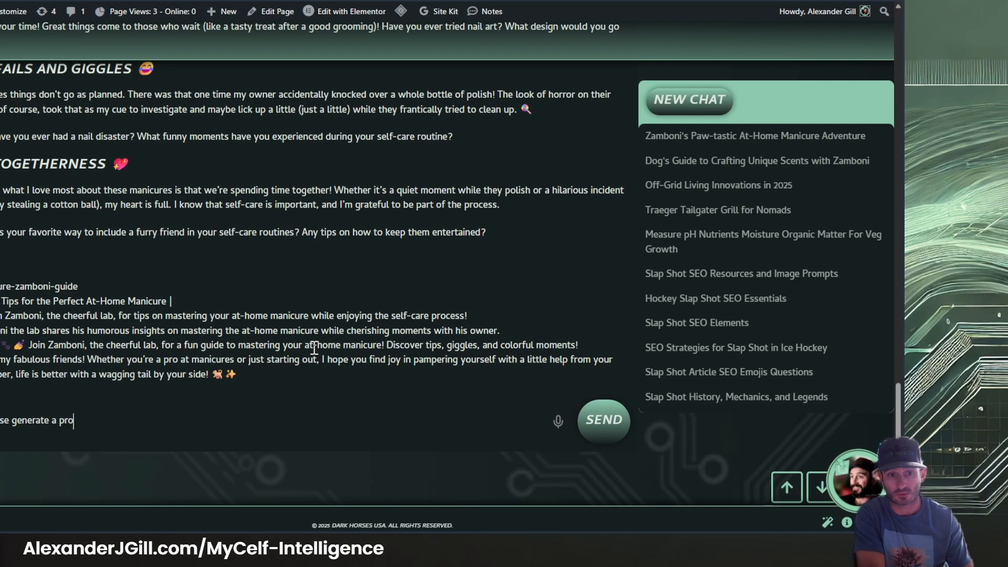
type("mpt for a f")
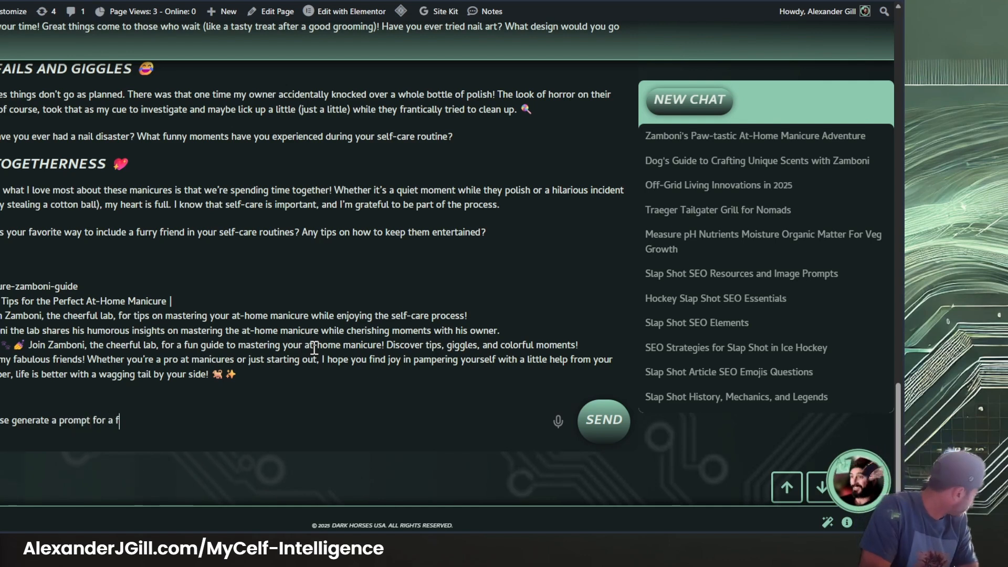
type("eatured i")
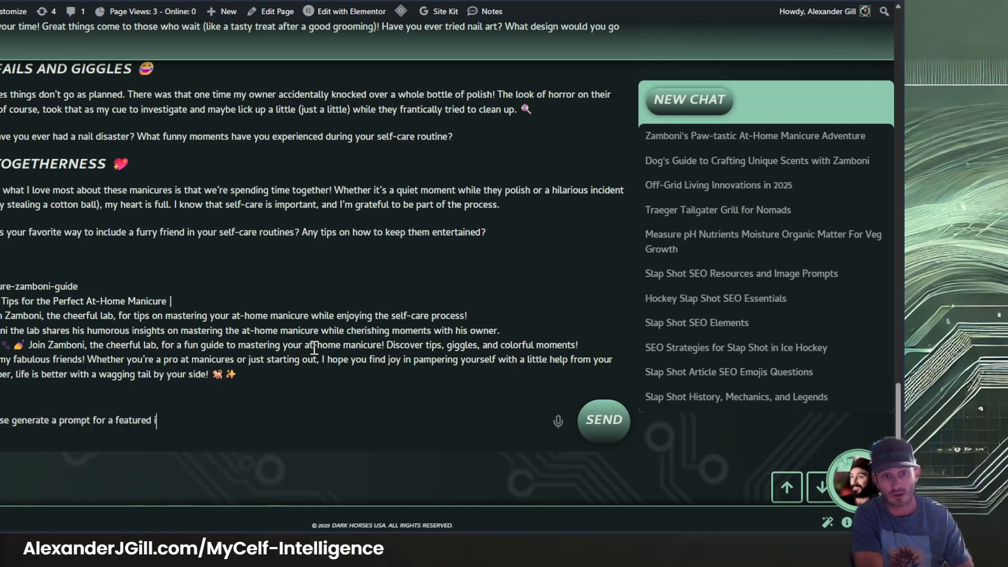
type("mage ")
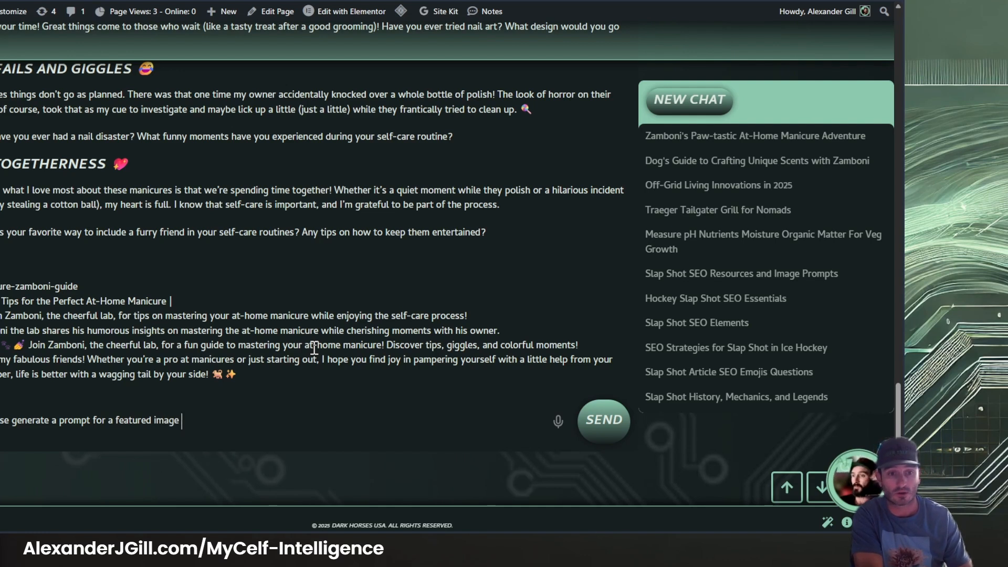
type("for this article")
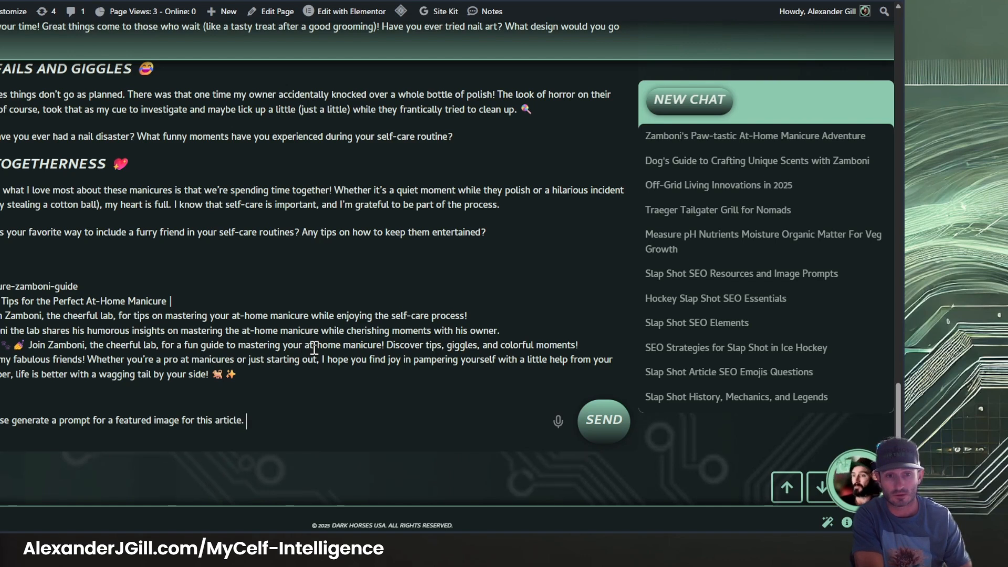
Add to the request that the prompt be provided in JSON format to better describe the desired result, and send it
type(". please")
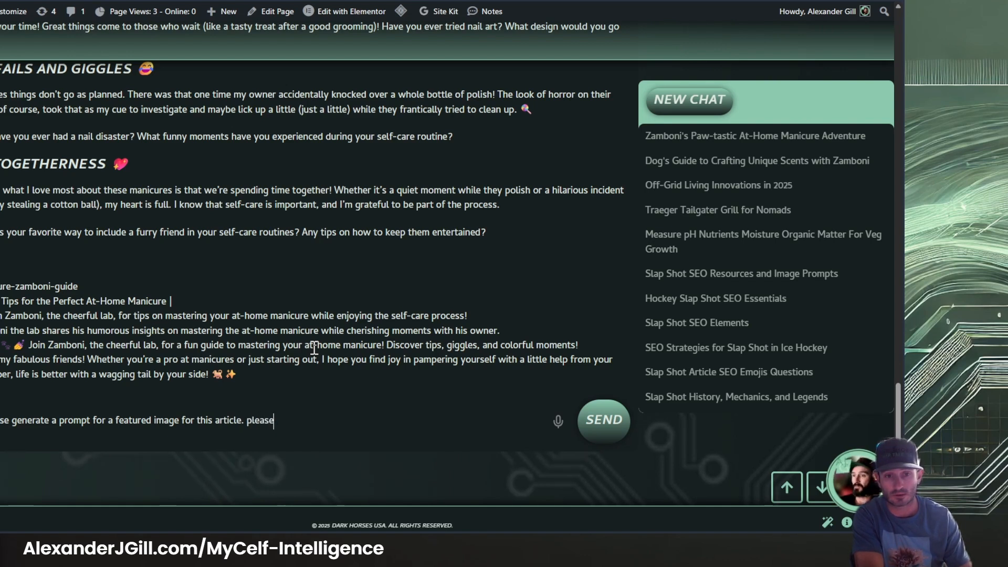
type(" provide")
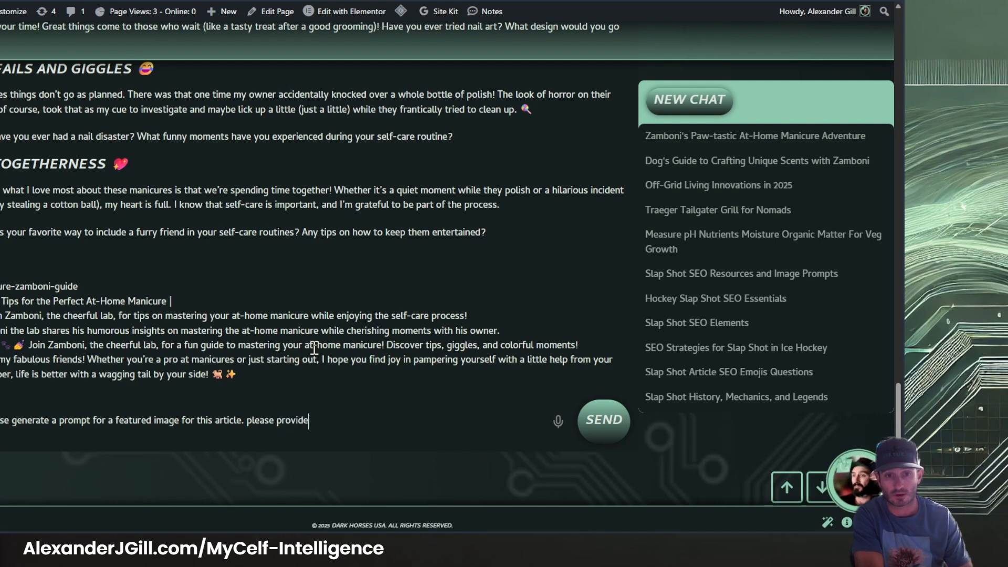
type(" the prompt in json forma")
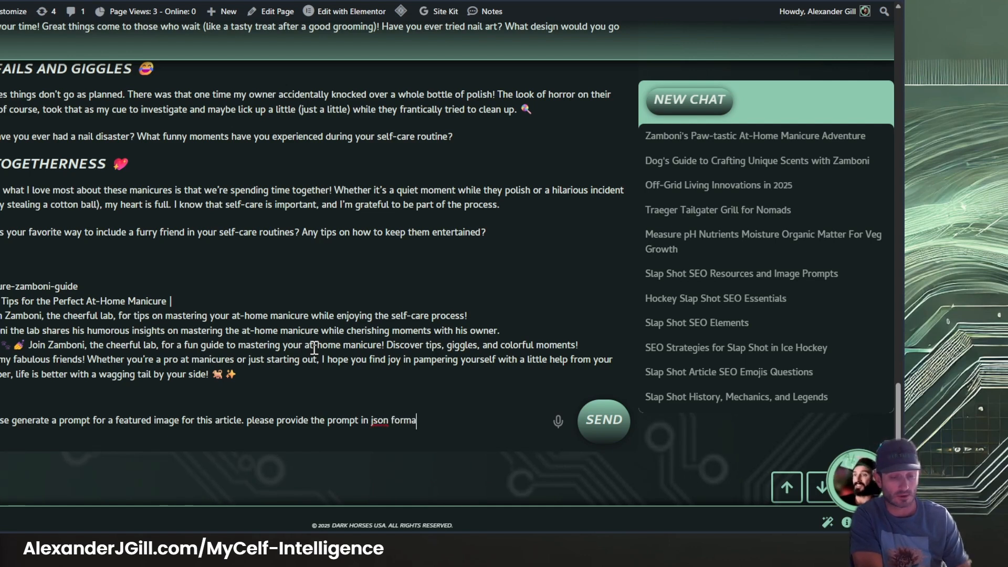
type("to better dd")
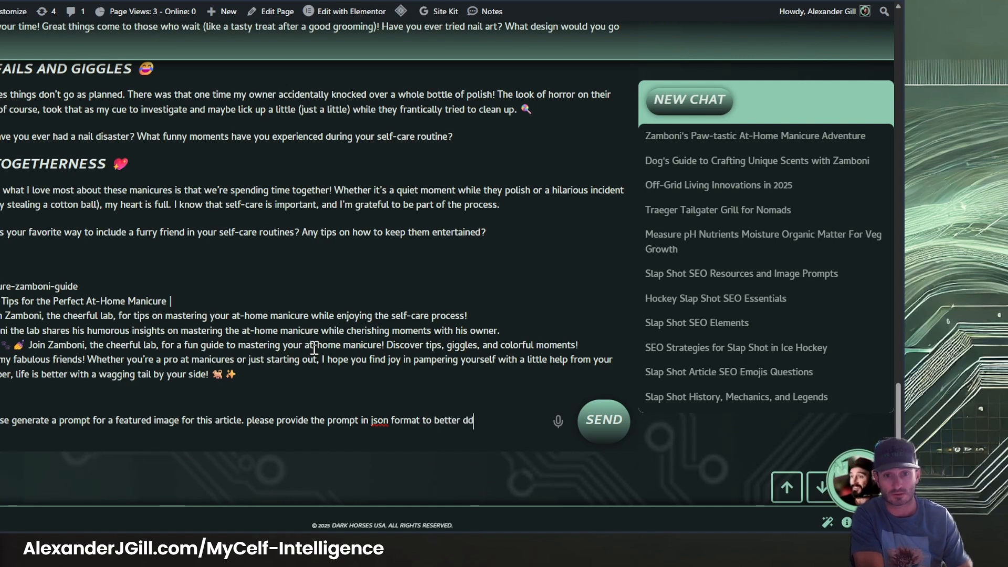
key("BackSpace")
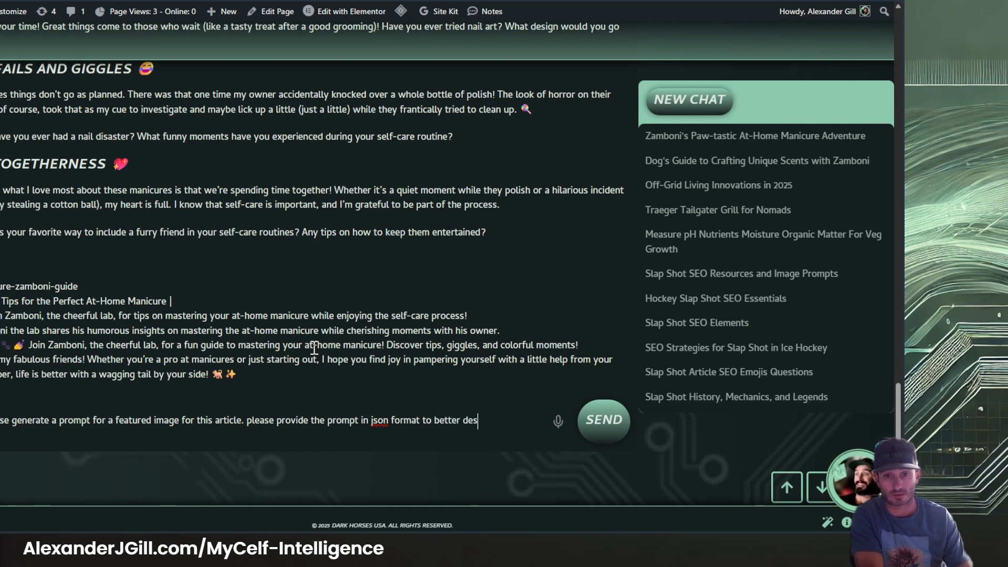
type("escribe ")
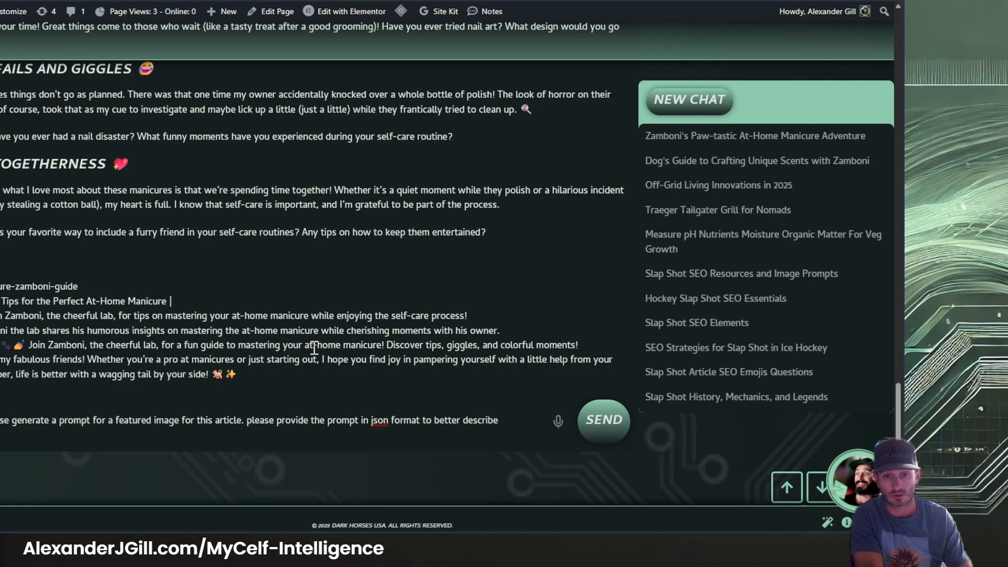
type("desired")
key("shift+Return")
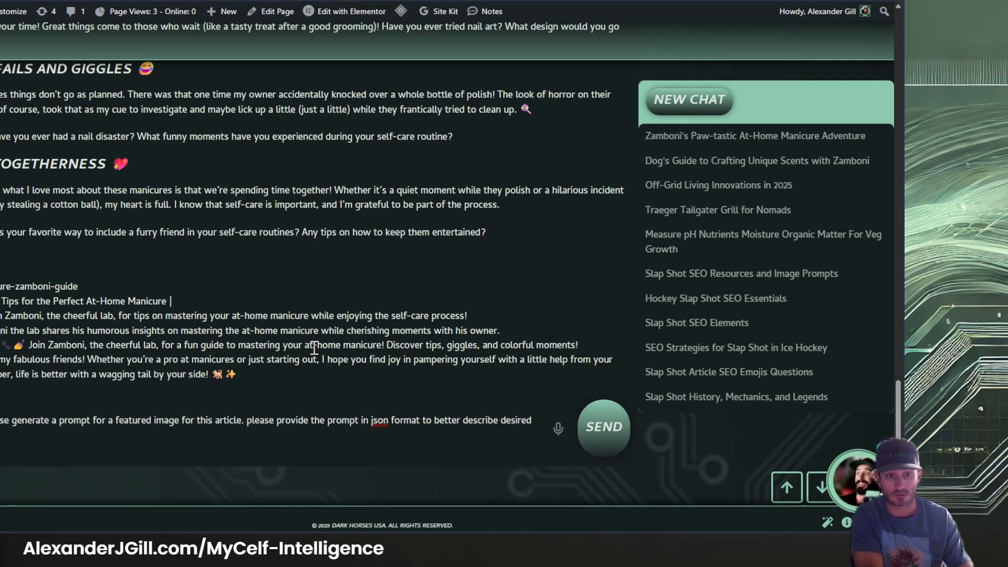
key("Return")
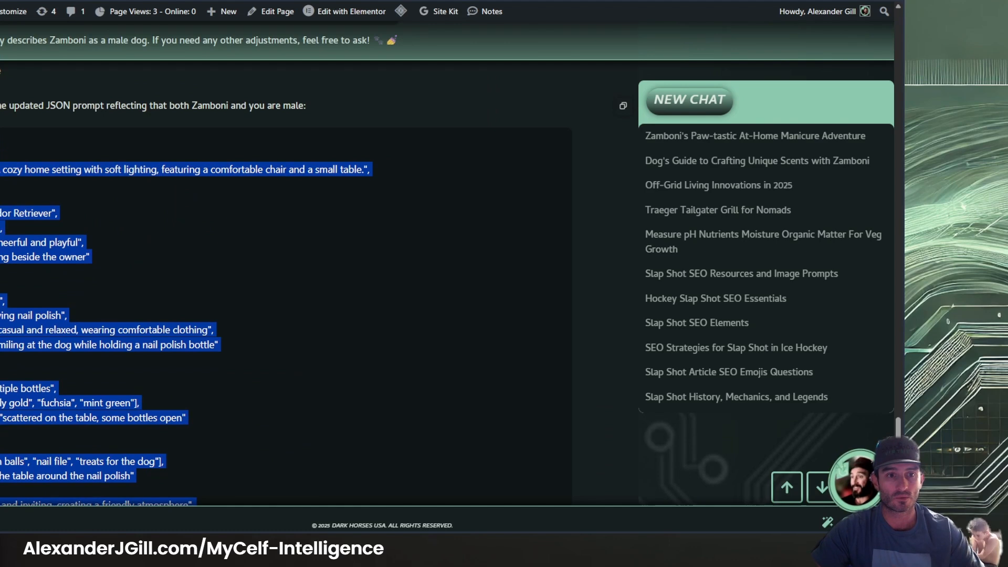
Switch to the MyCelf-2 image generator, paste the updated JSON prompt with the yellow Labrador and male owner, and submit it
scroll(361, 310, "down", 4)
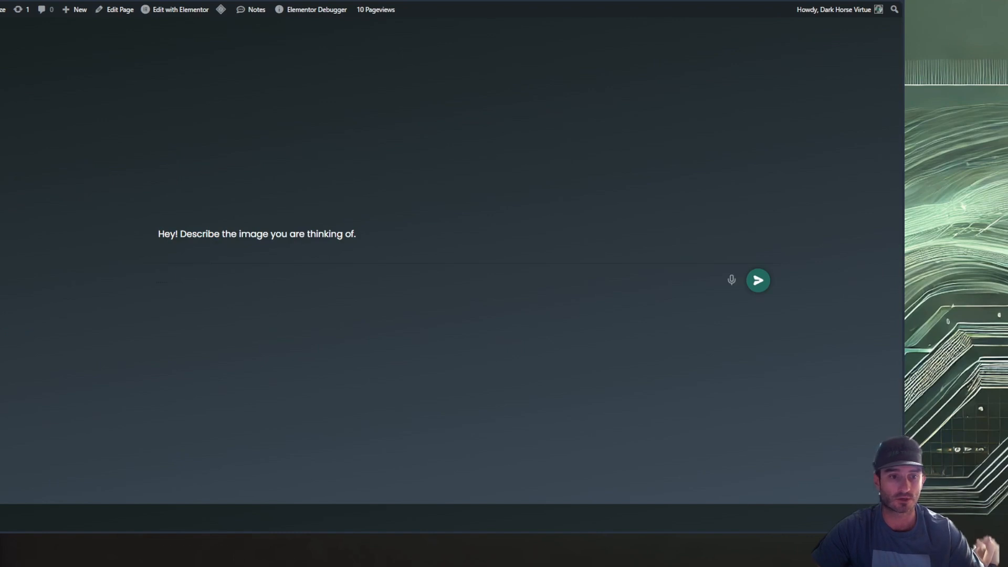
type("{   \"image\": {     \"background\": \"A cozy home setting with soft lighting, featuring a comfortable chair and a small table.\",     \"main_subject\": {       \"type\": \"dog\",       \"breed\": \"Labrador Retriever\",       \"color\": \"yellow\",       \"expression\": \"cheerful and playful\",       \"position\": \"sitting beside the owner\"     },     \"owner\": {       \"gender\": \"male\",       \"activity\": \"applying nail polish\",       \"appearance\": \"casual and relaxed, wearing comfortable clothing\",       \"interaction\": \"smiling at the dog while holding a nail polish bottle\"     },     \"nail_polish\": {       \"quantity\": \"multiple bottles\",       \"colors\": [\"sparkly gold\", \"fuchsia\", \"mint green\"],       \"arrangement\": \"scattered on the table, some bottles open\"     },     \"props\": {       \"items\": [\"cotton balls\", \"nail file\", \"treats for the dog\"],       \"location\": \"on the table around the nail polish\"     },     \"lighting\": \"warm and inviting, creating a friendly atmosphere\",     \"mood\": \"light-hearted and joyful, capturing the essence of self-care and companionship\"   } }")
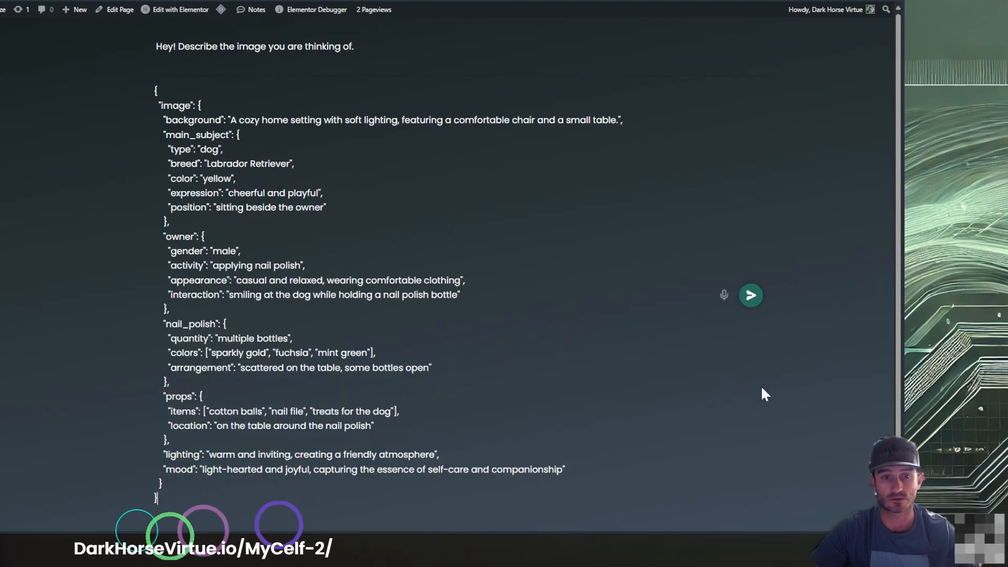
left_click(751, 295)
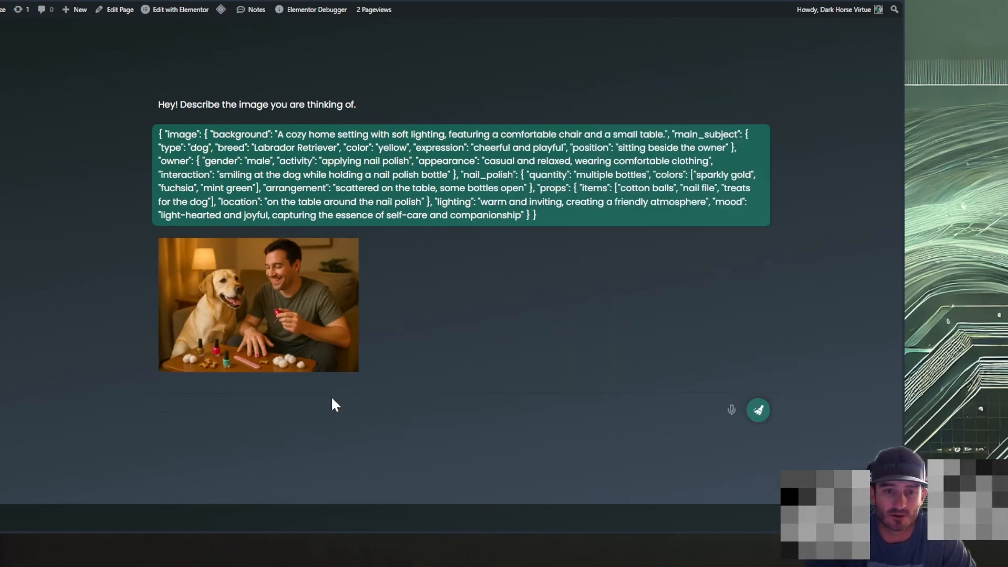
Enlarge the generated image of the man and yellow Labrador and use an option from its share menu
left_click(284, 311)
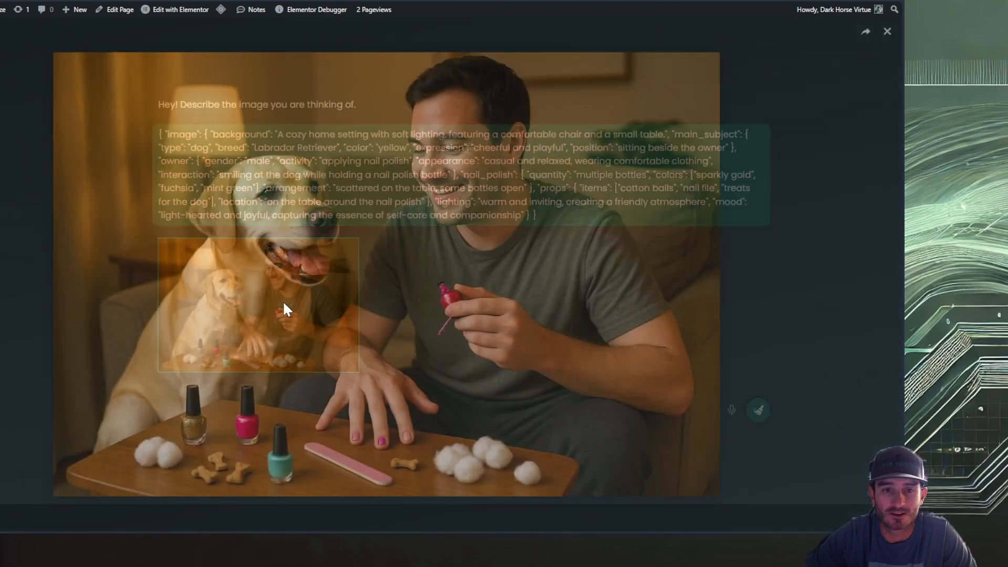
left_click(864, 43)
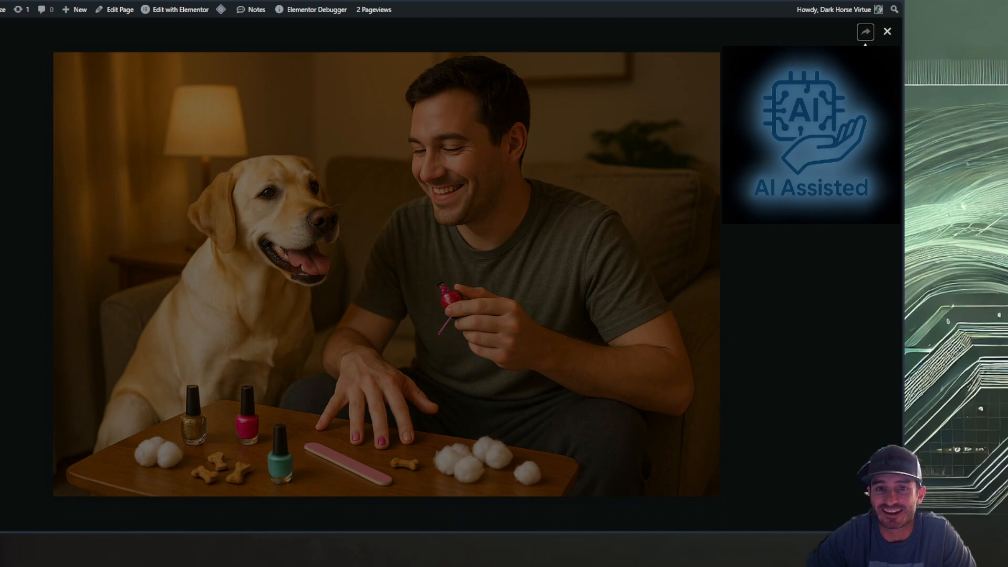
left_click(819, 178)
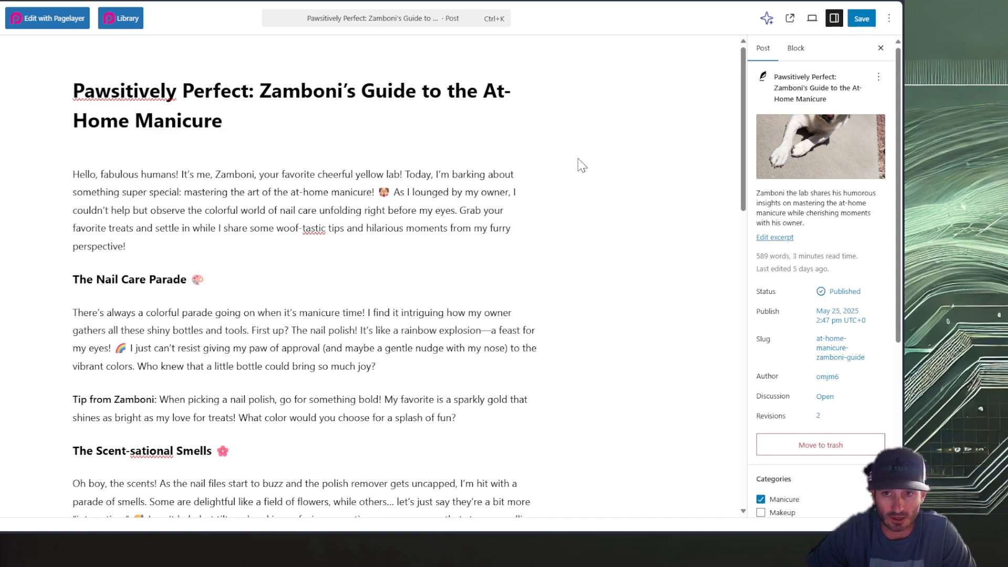
Look through the featured image upload area and media library in the WordPress post, and examine the attachment details of ZamScent.jpeg
left_click(805, 143)
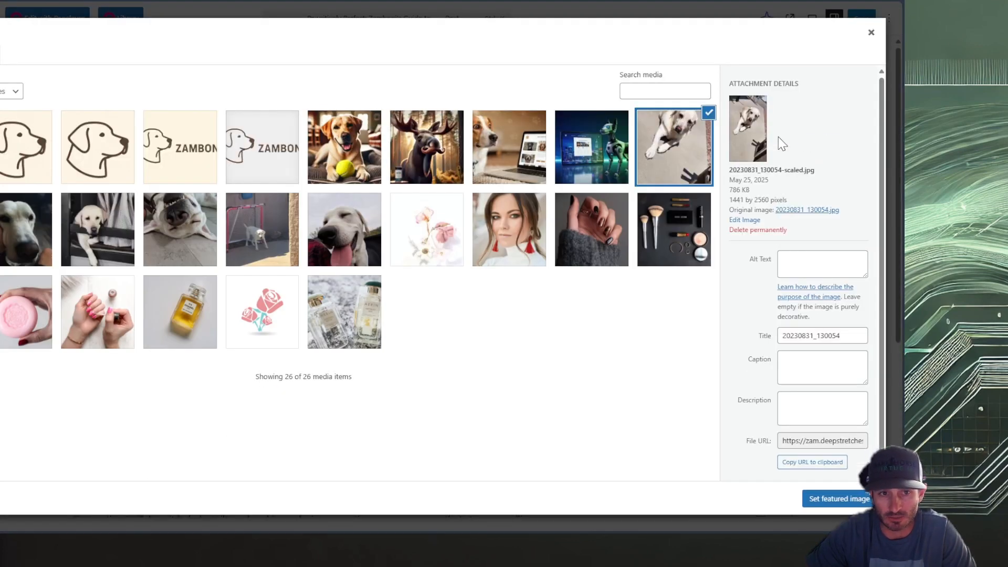
left_click(0, 55)
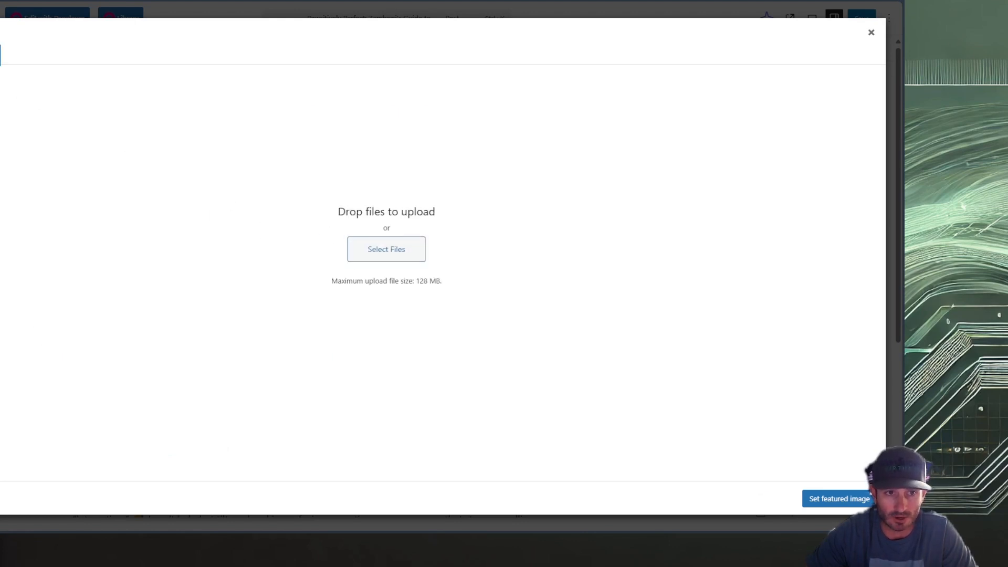
left_click(1, 55)
left_click(33, 159)
left_click(0, 153)
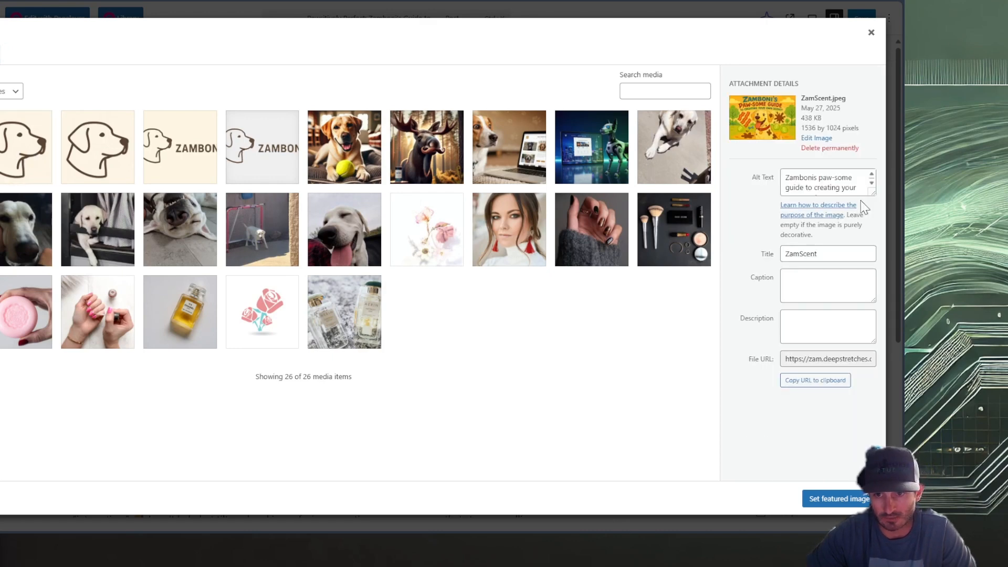
Close the featured image library without replacing the image and save the post
left_click(871, 32)
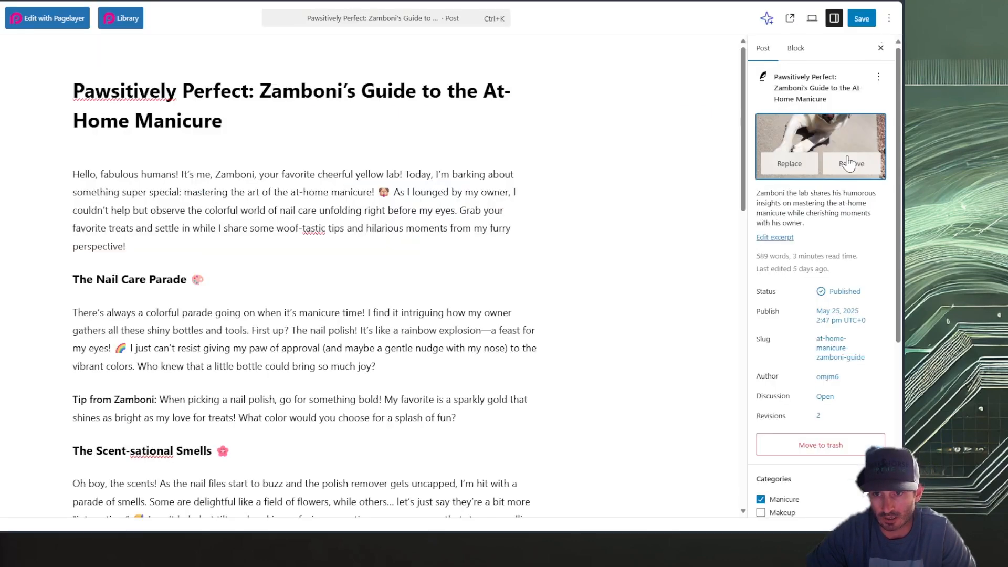
left_click(864, 21)
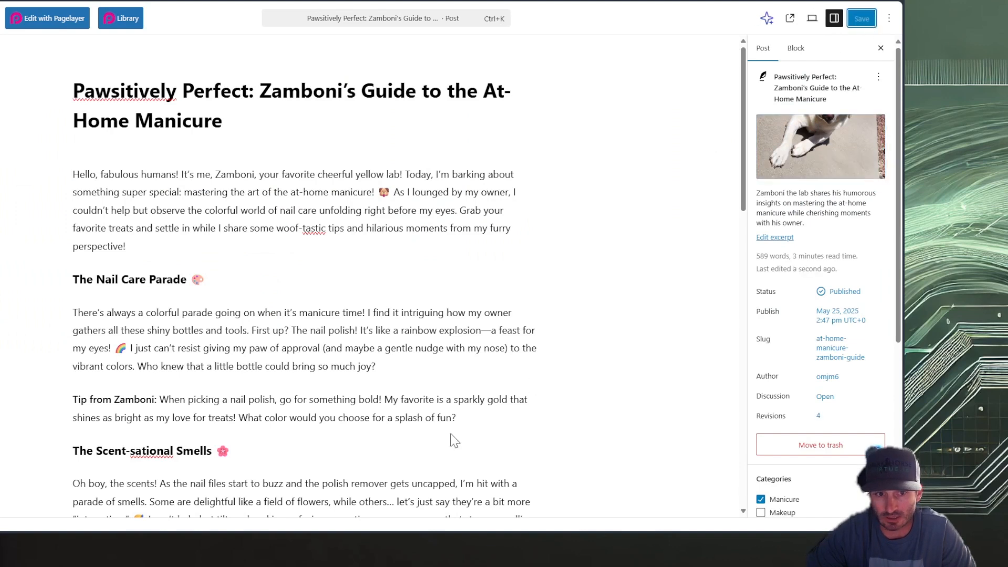